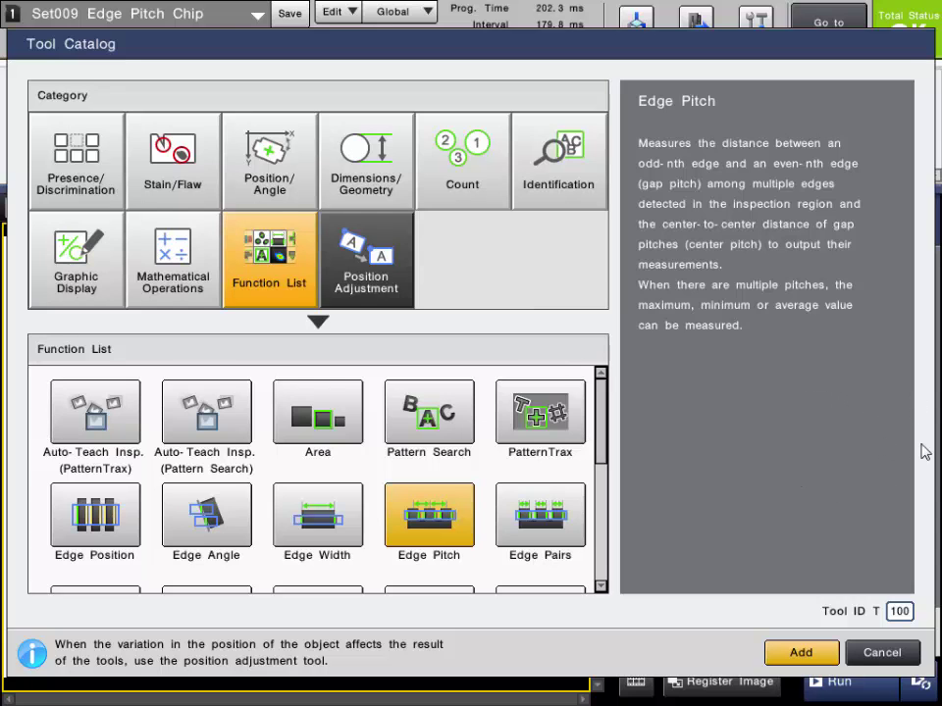
Add an Edge Pitch tool (T100) from the Dimensions/Geometry function list
{"action": "left_click", "coordinate": [376, 178]}
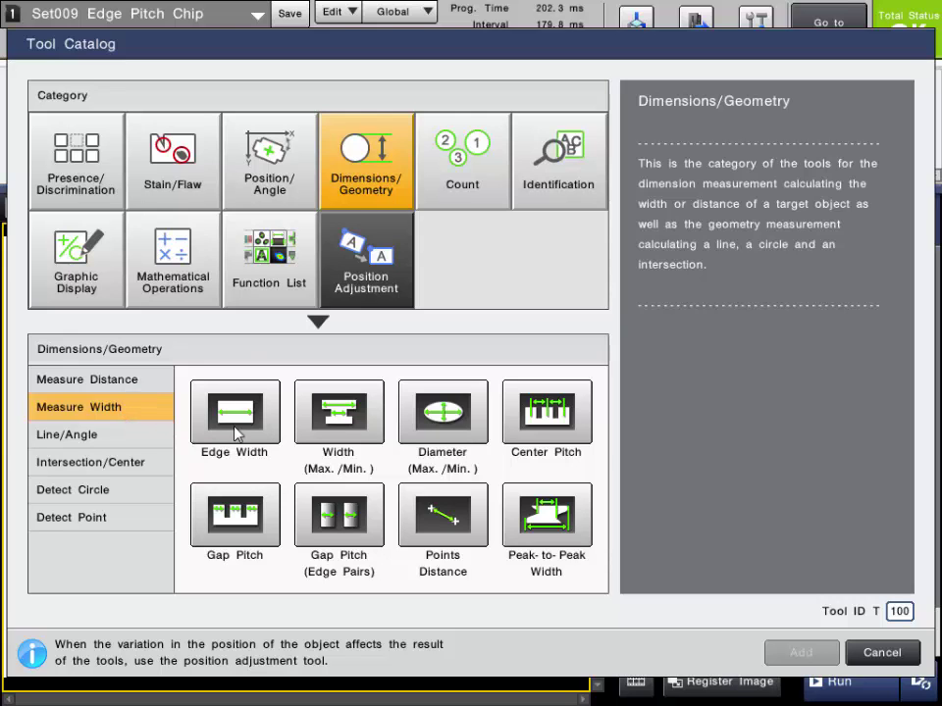
{"action": "left_click", "coordinate": [552, 429]}
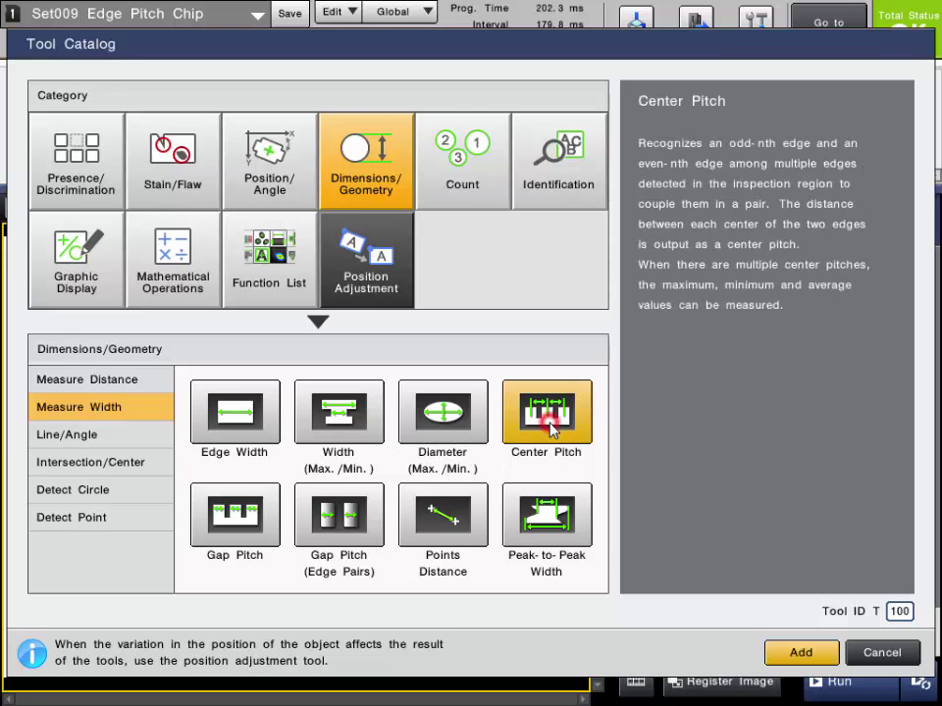
{"action": "left_click", "coordinate": [237, 523]}
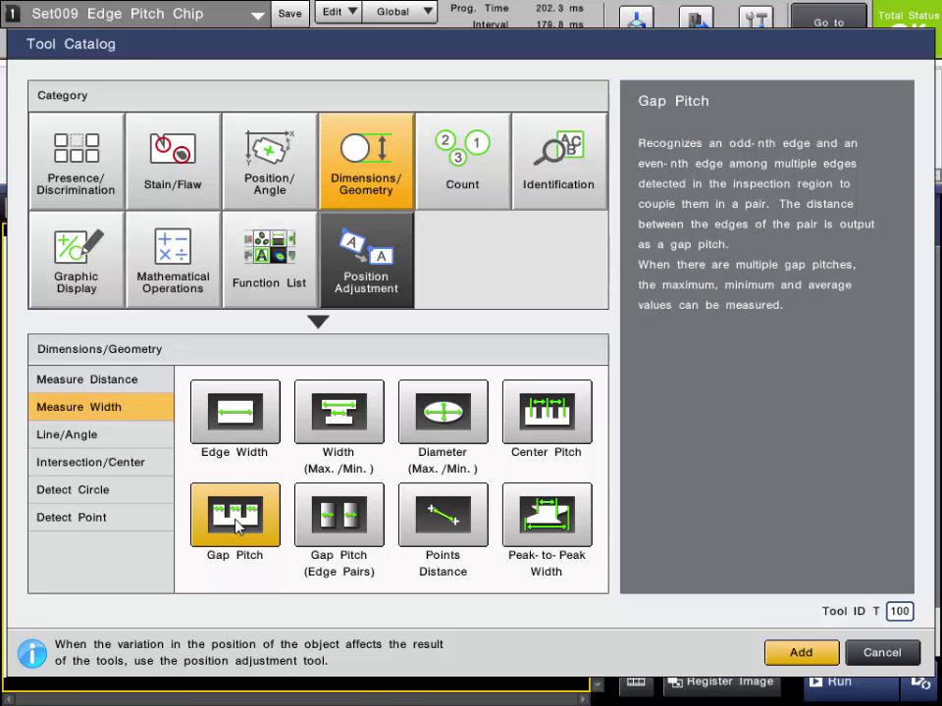
{"action": "left_click", "coordinate": [277, 257]}
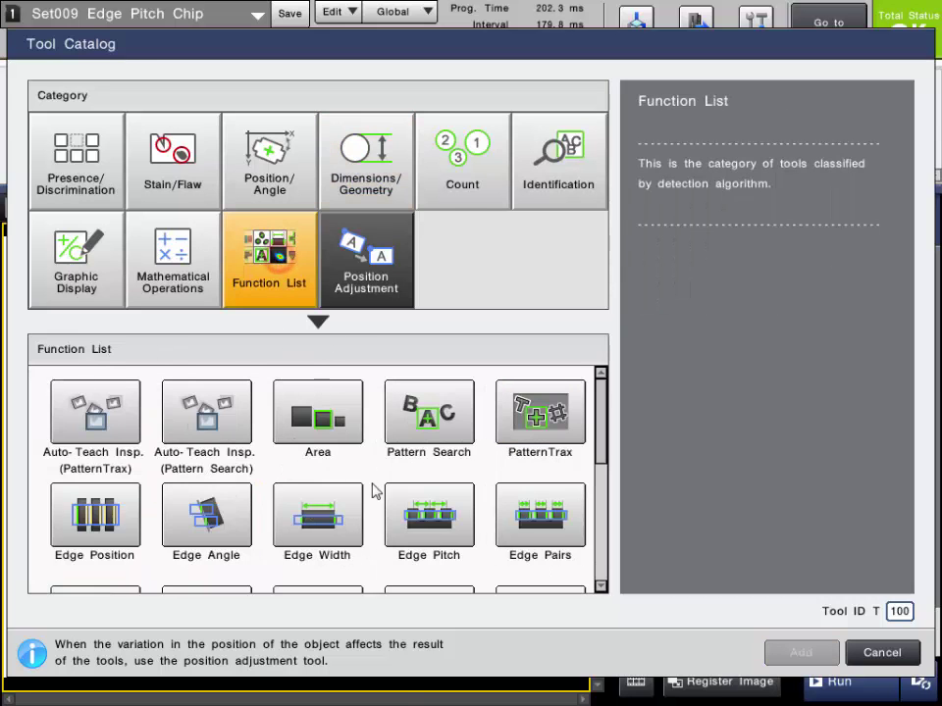
{"action": "left_click", "coordinate": [437, 520]}
{"action": "left_click", "coordinate": [793, 656]}
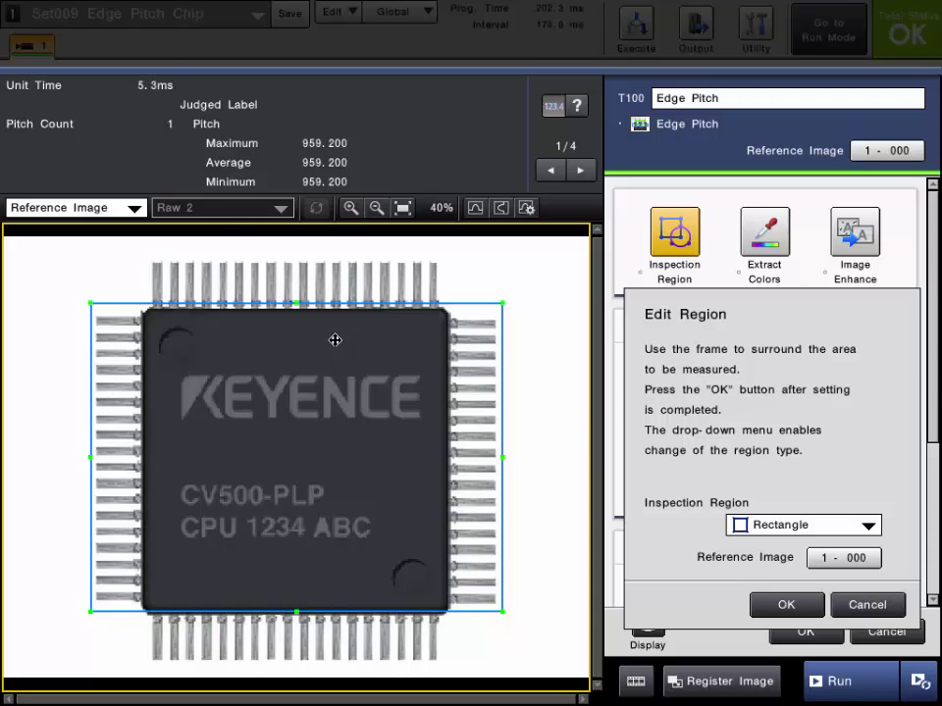
Keep a Rectangle region and shrink it to a thin strip over the right-hand pin row
{"action": "left_click", "coordinate": [825, 526]}
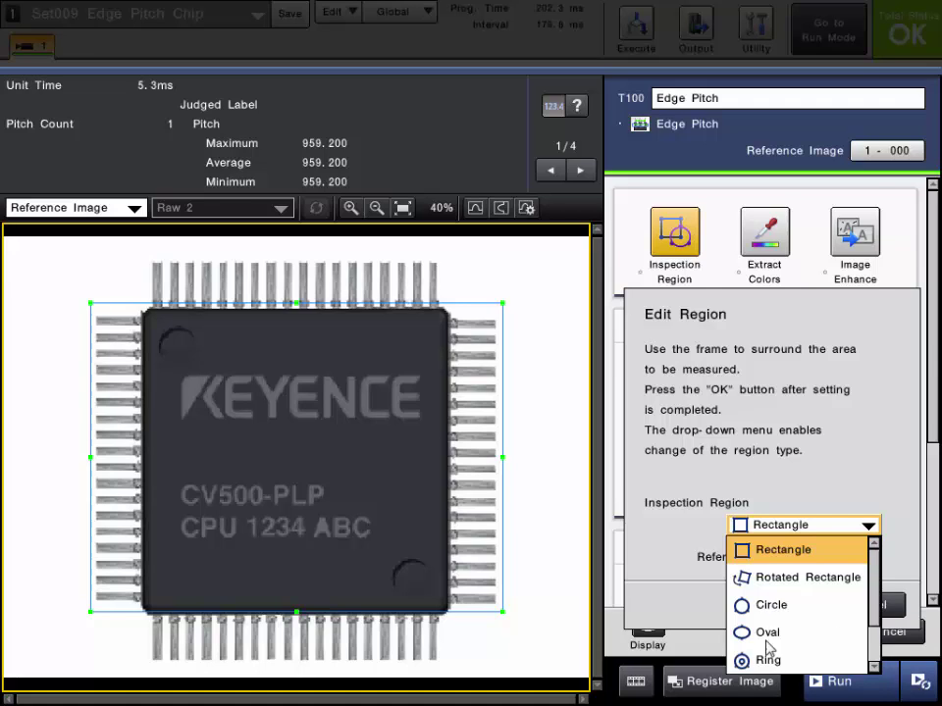
{"action": "left_click", "coordinate": [788, 551]}
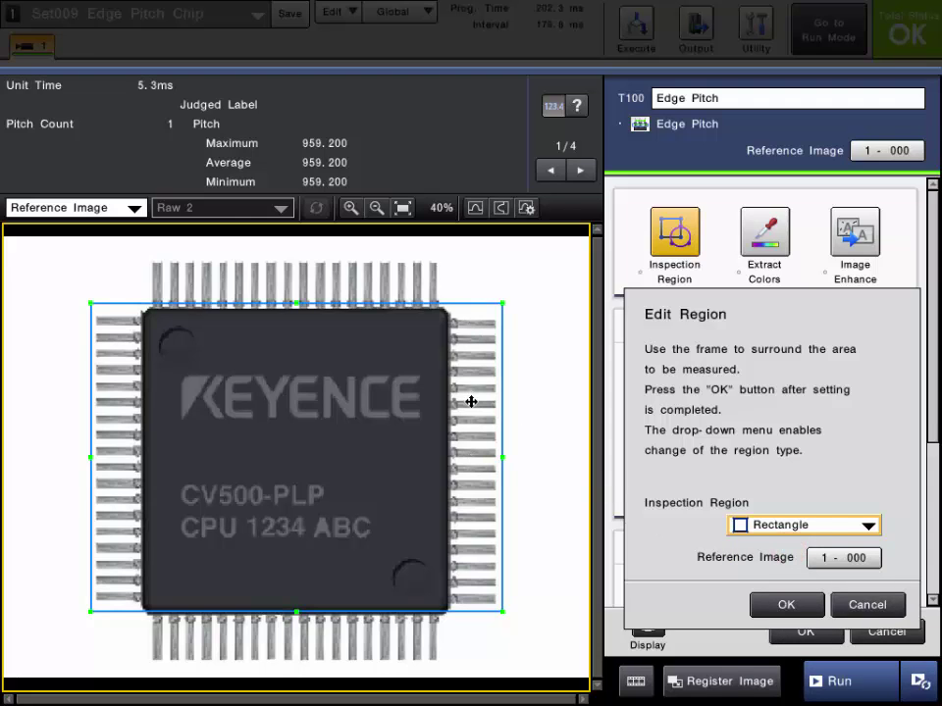
{"action": "left_click_drag", "start_coordinate": [90, 303], "coordinate": [465, 307]}
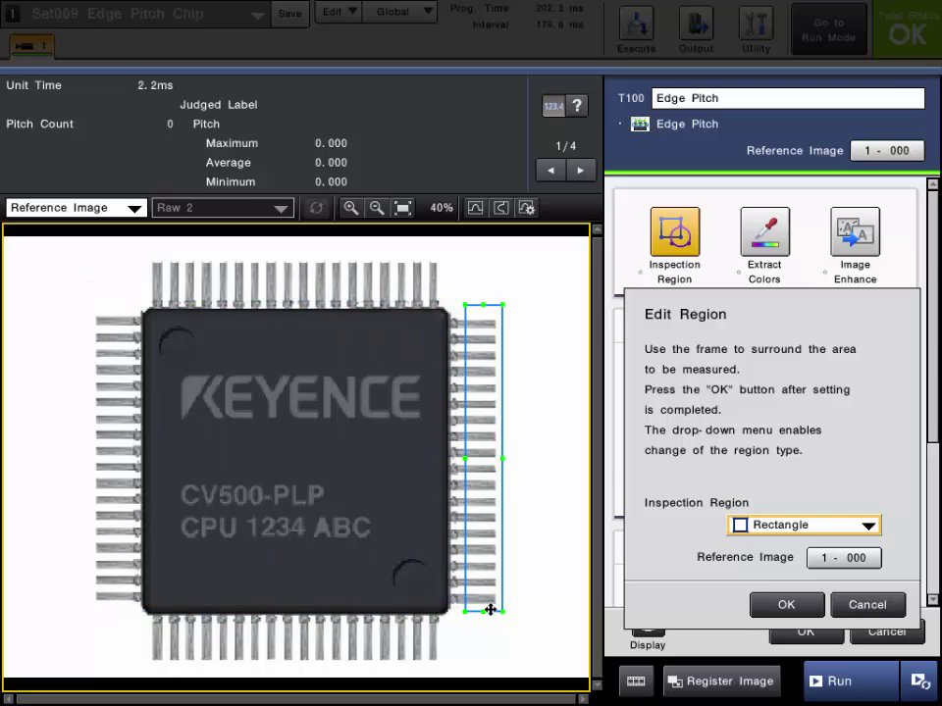
{"action": "left_click_drag", "start_coordinate": [502, 613], "coordinate": [488, 618]}
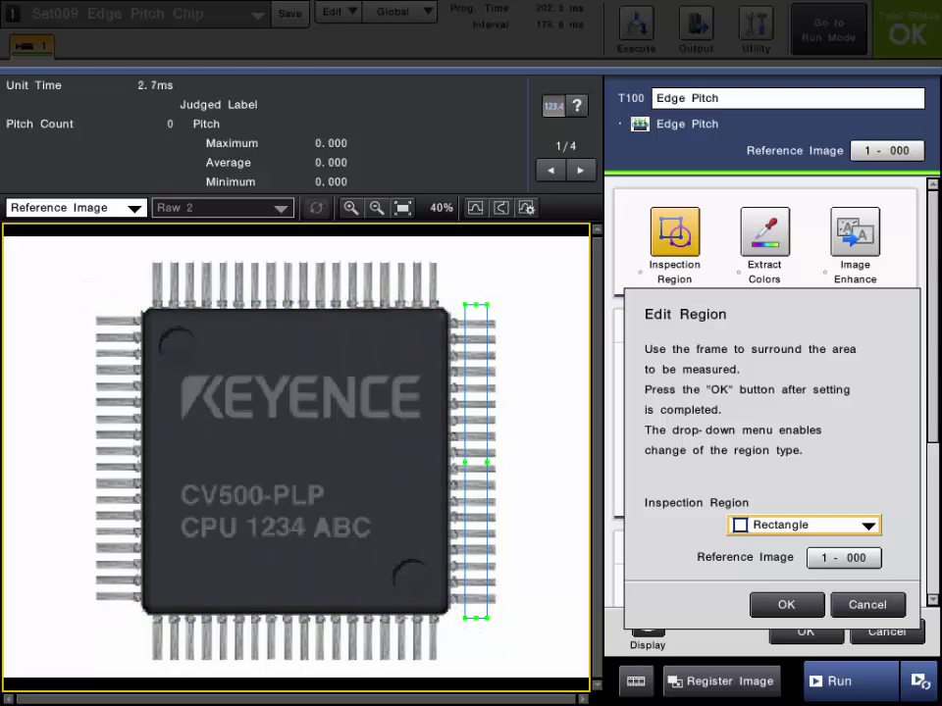
{"action": "left_click", "coordinate": [795, 604]}
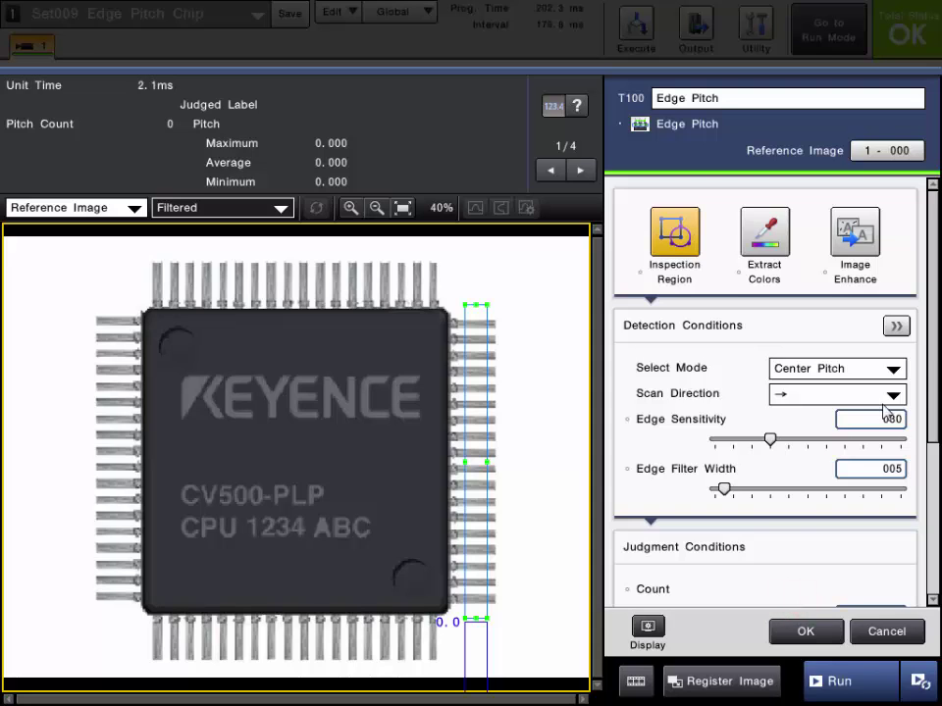
Keep Center Pitch mode and set the scan direction downward, giving 17 pitches averaging 43.915
{"action": "left_click", "coordinate": [667, 370]}
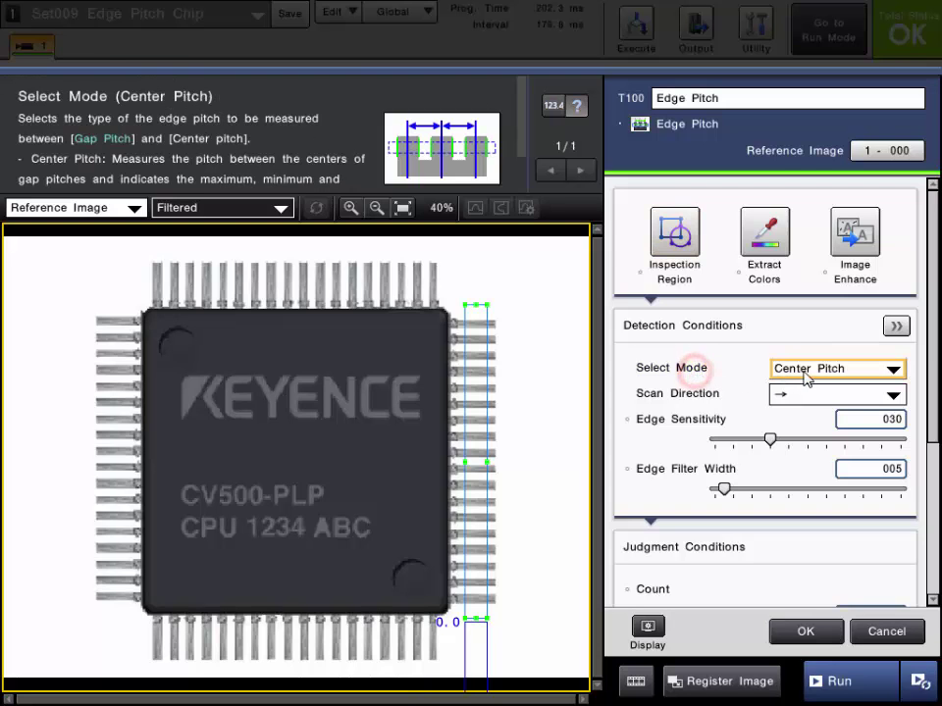
{"action": "left_click", "coordinate": [838, 369]}
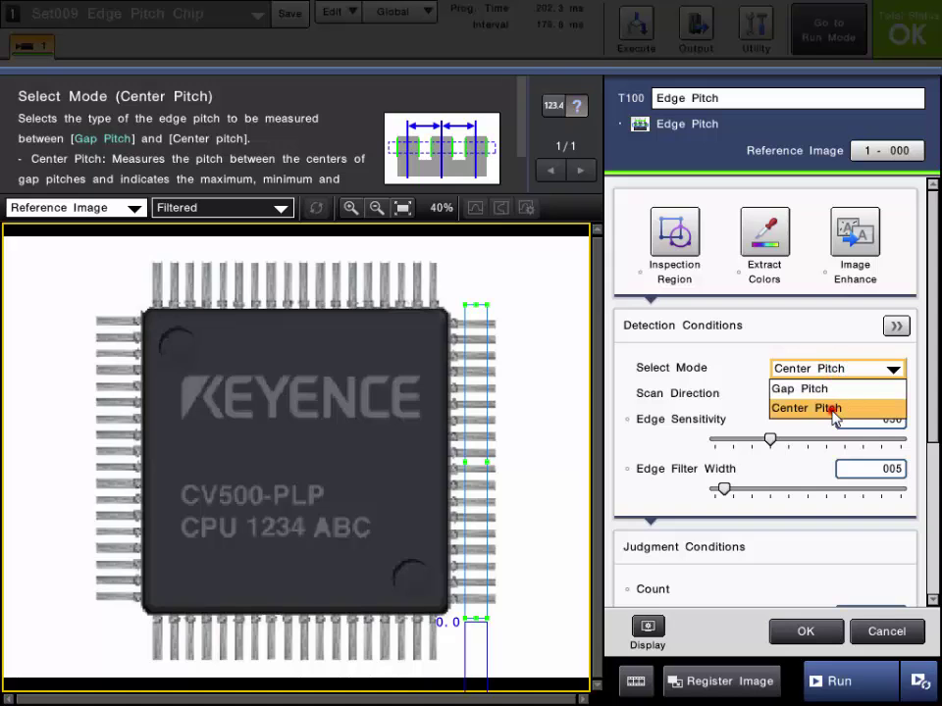
{"action": "left_click", "coordinate": [837, 410]}
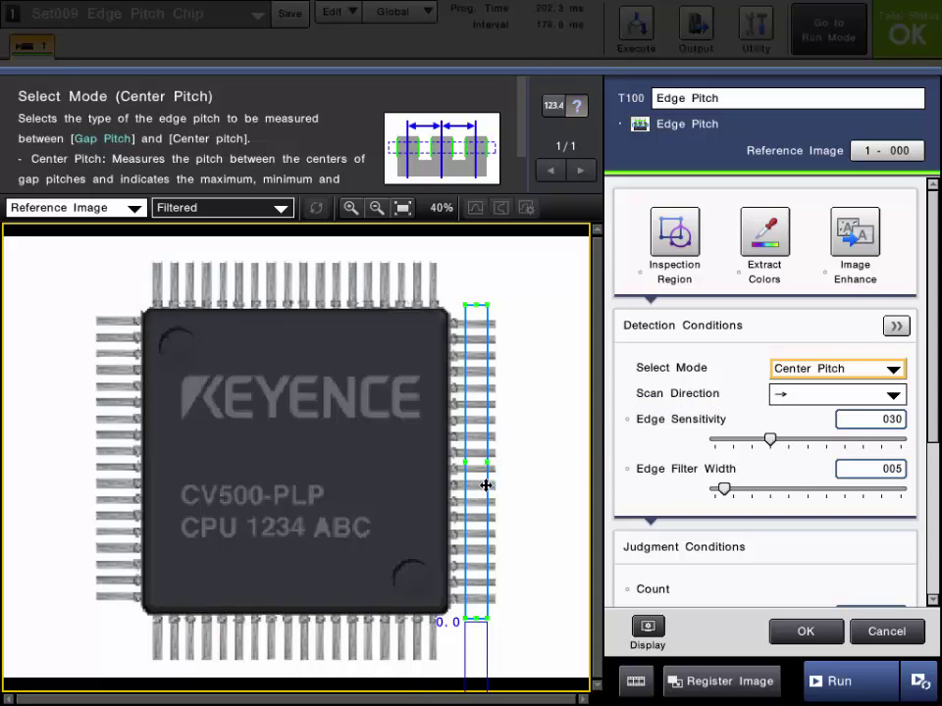
{"action": "left_click", "coordinate": [816, 394]}
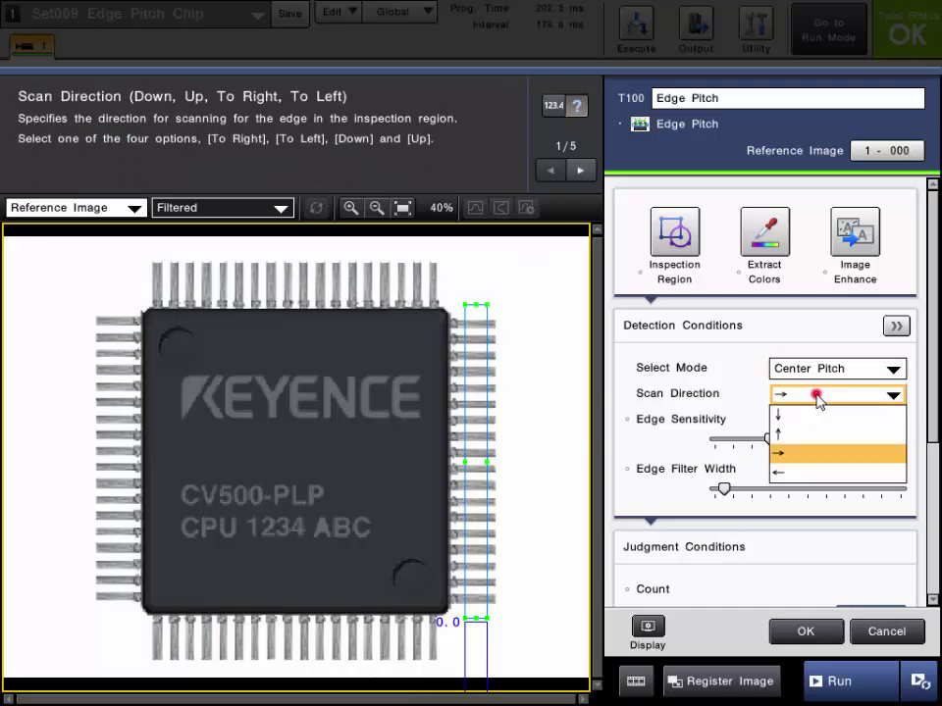
{"action": "left_click", "coordinate": [816, 414]}
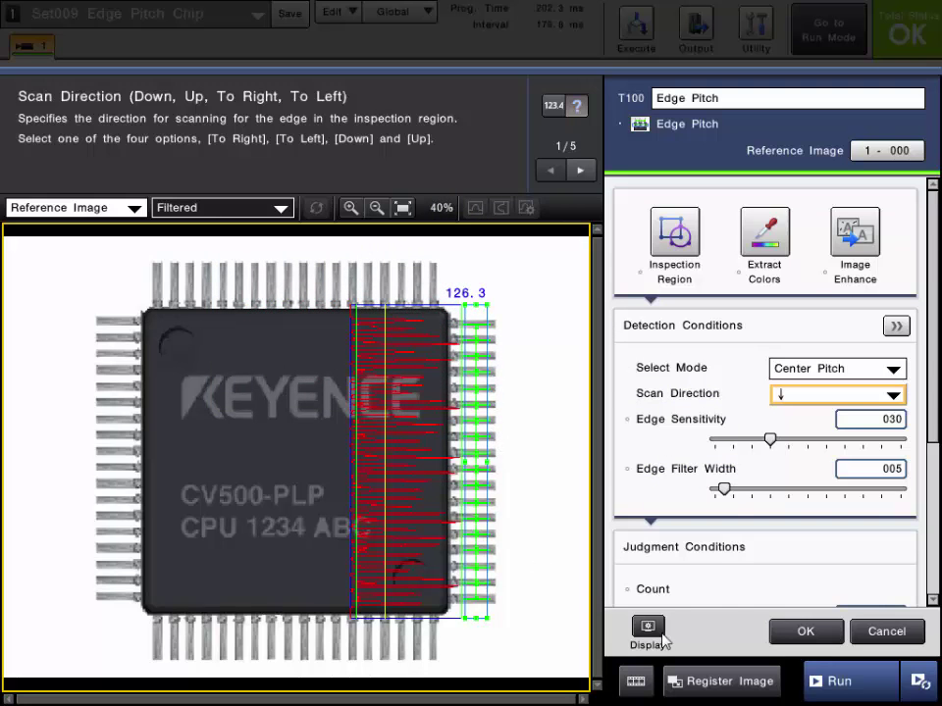
{"action": "left_click", "coordinate": [935, 410]}
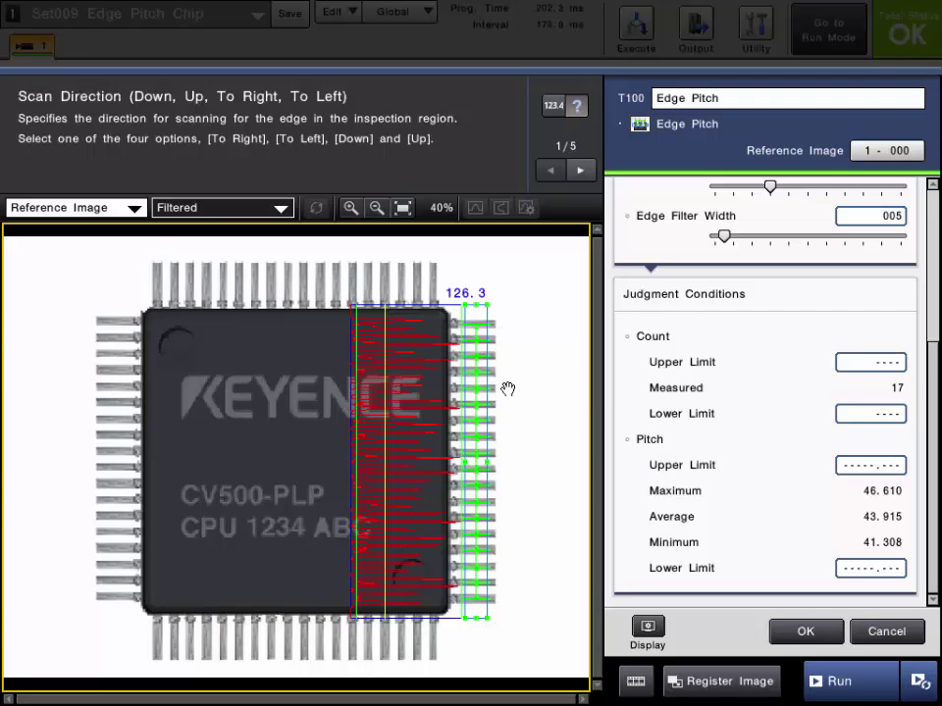
Set the pitch count upper and lower limits both to 17
{"action": "left_click", "coordinate": [870, 362]}
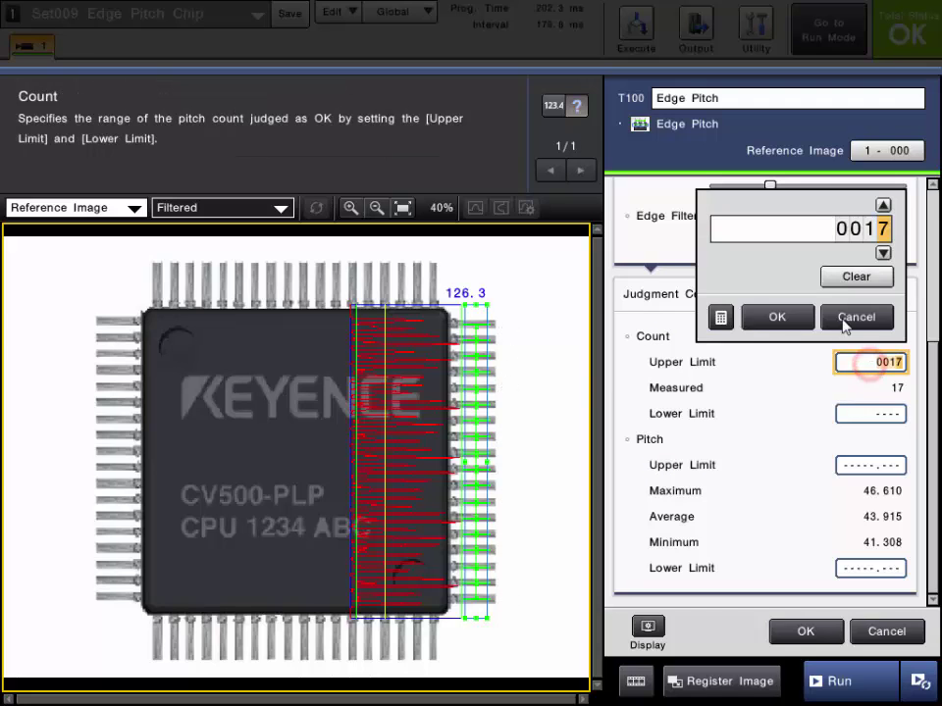
{"action": "left_click", "coordinate": [769, 316]}
{"action": "left_click", "coordinate": [848, 413]}
{"action": "left_click", "coordinate": [778, 567]}
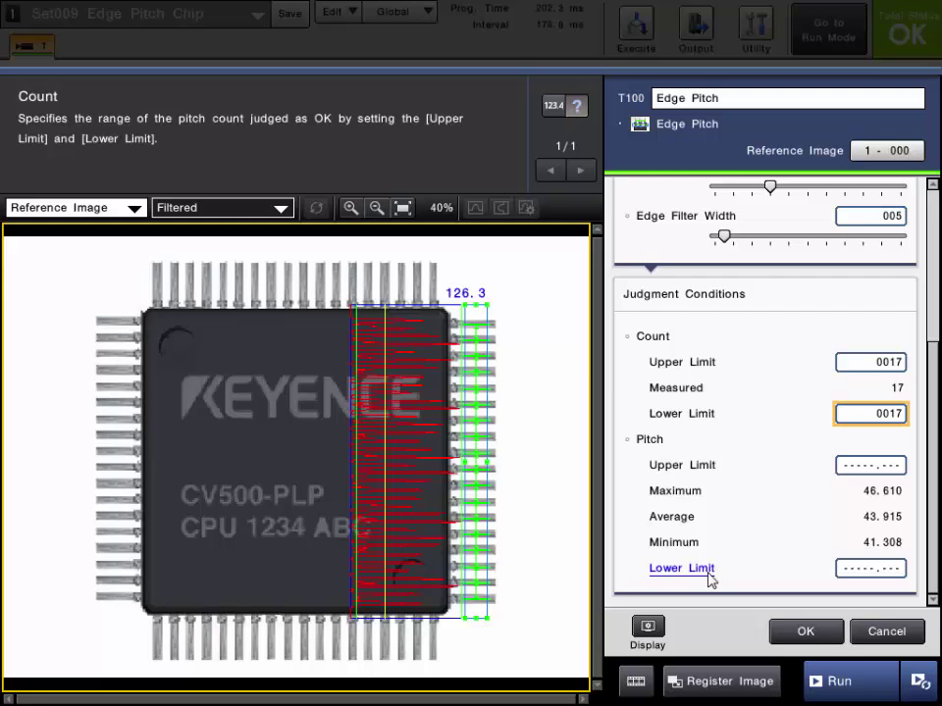
Set the pitch limits to 39.000–48.000, test on the current image, and apply the settings
{"action": "left_click", "coordinate": [862, 467]}
{"action": "left_click", "coordinate": [828, 309]}
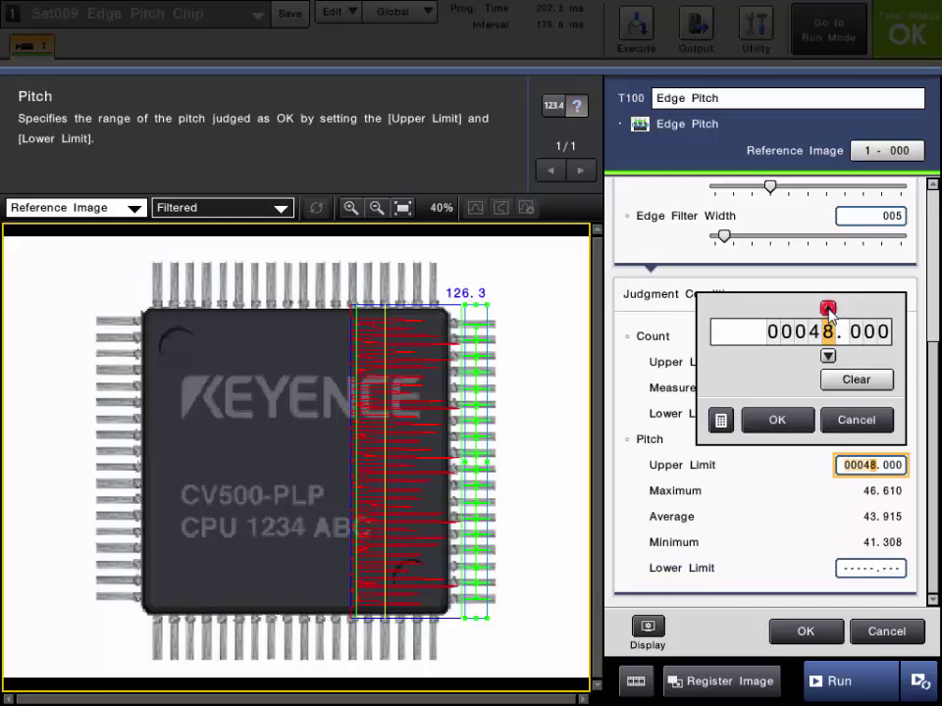
{"action": "left_click", "coordinate": [777, 422]}
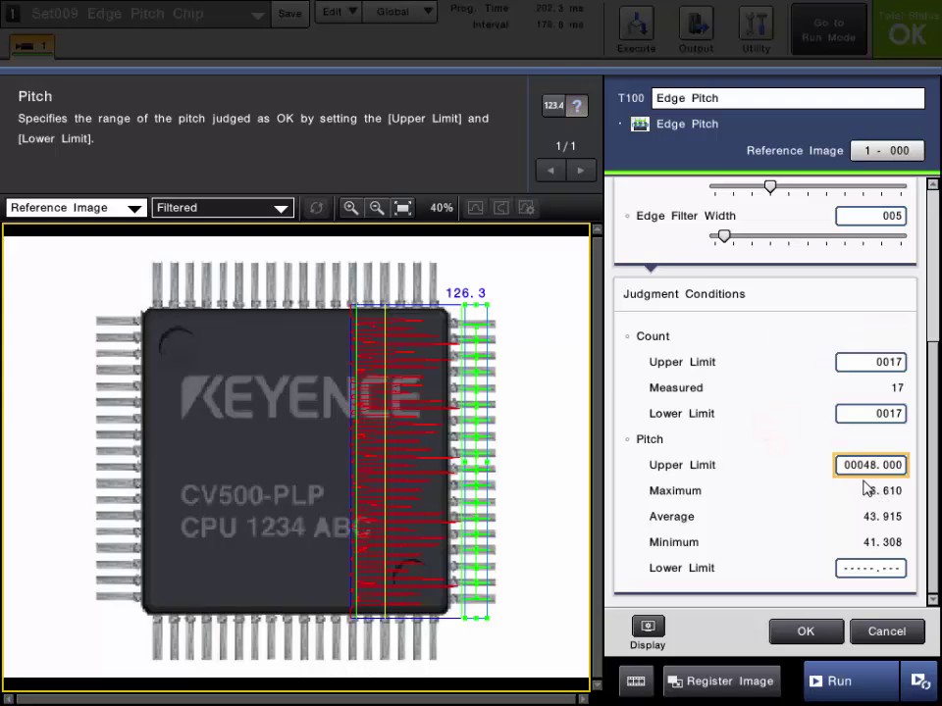
{"action": "left_click", "coordinate": [868, 569]}
{"action": "left_click", "coordinate": [755, 459]}
{"action": "left_click", "coordinate": [755, 459]}
{"action": "left_click", "coordinate": [705, 523]}
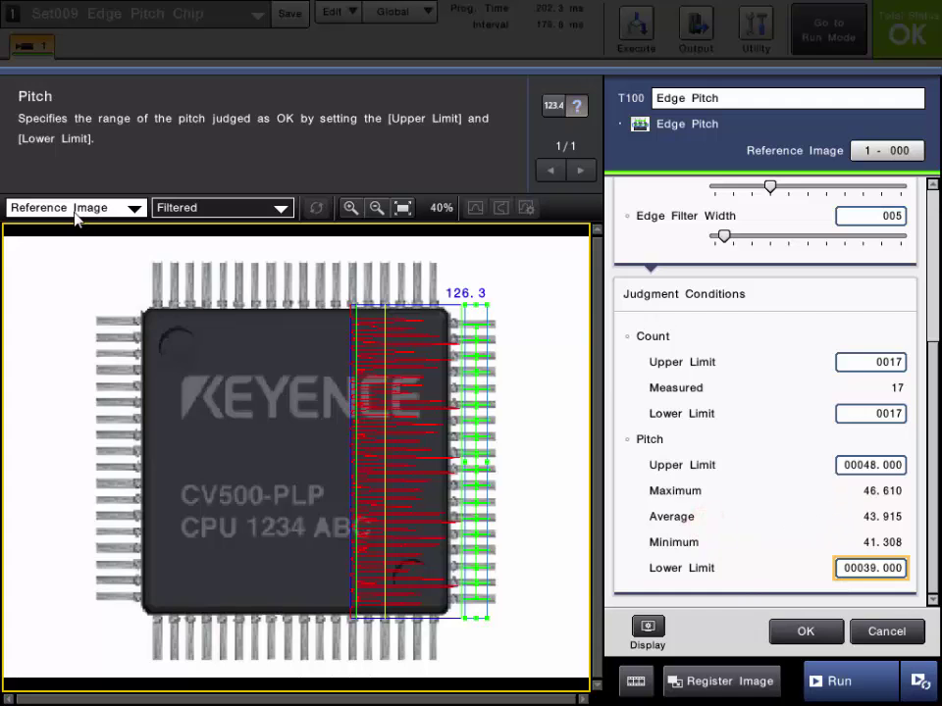
{"action": "left_click", "coordinate": [839, 682]}
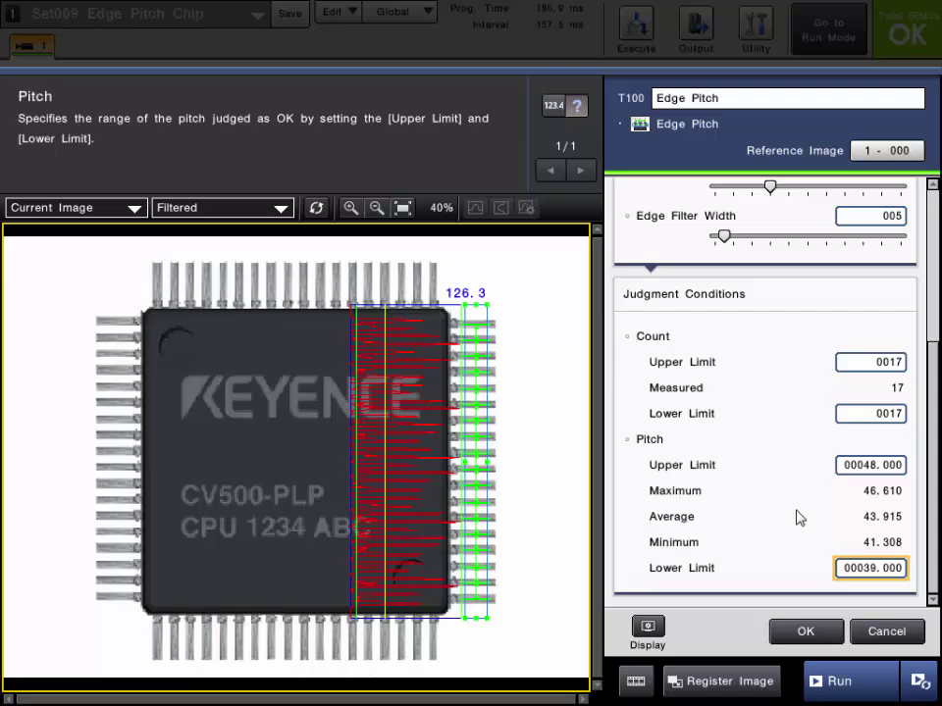
{"action": "left_click", "coordinate": [803, 636]}
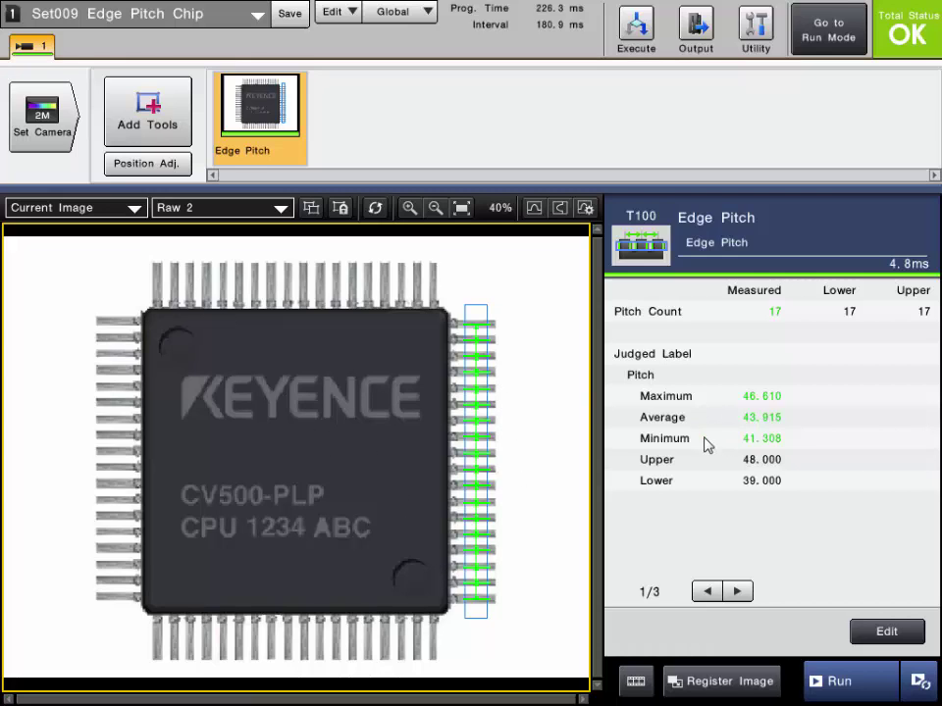
Test new images, narrow the Edge Pitch region onto the pin tips, and rerun, getting NG
{"action": "left_click", "coordinate": [869, 686]}
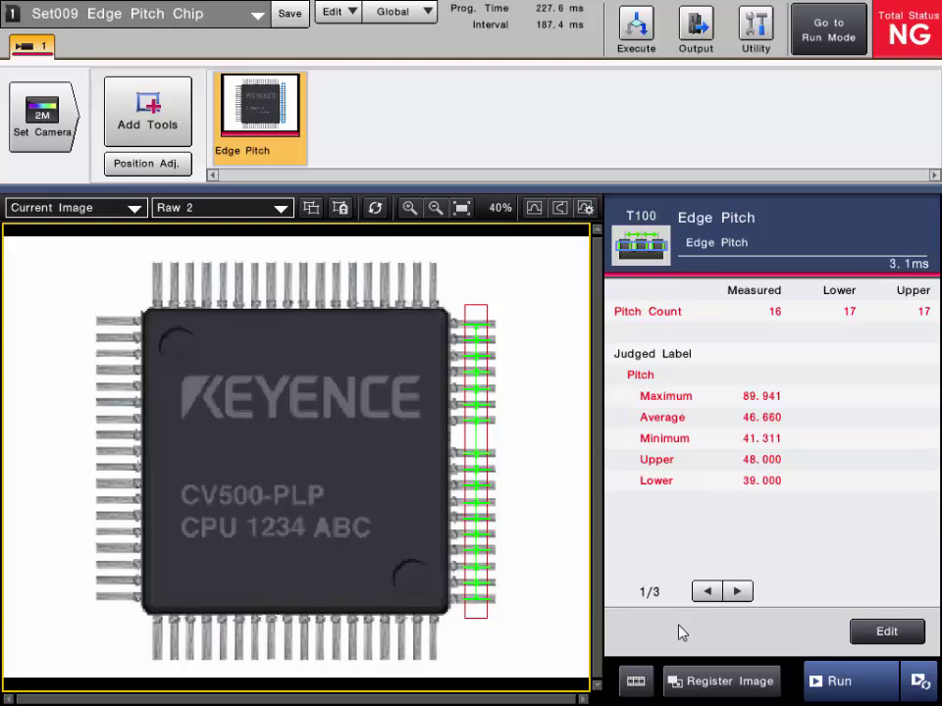
{"action": "left_click", "coordinate": [835, 682]}
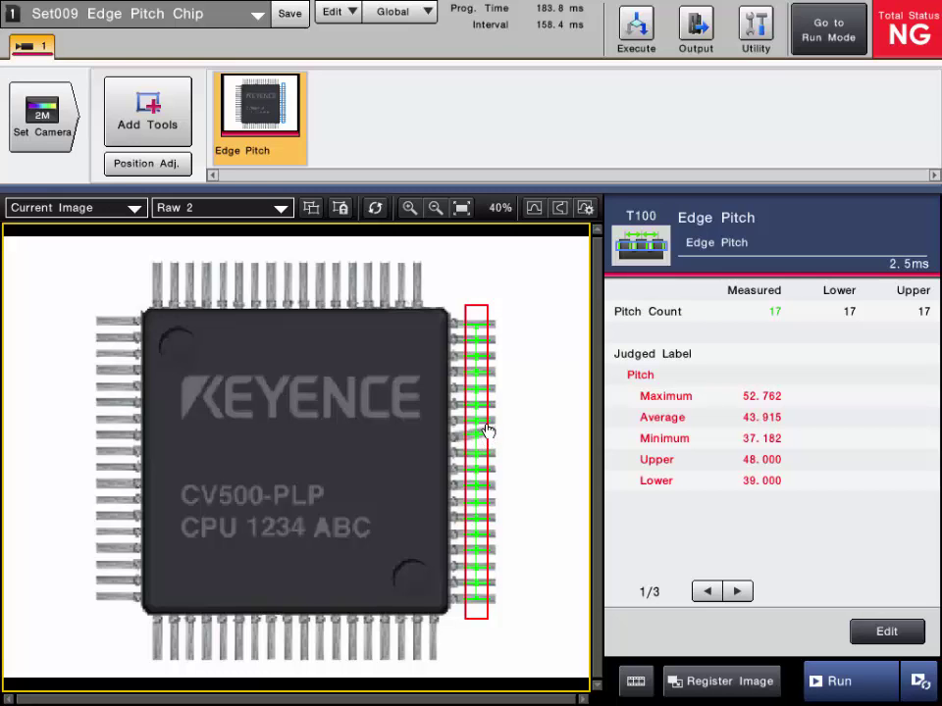
{"action": "left_click", "coordinate": [880, 630]}
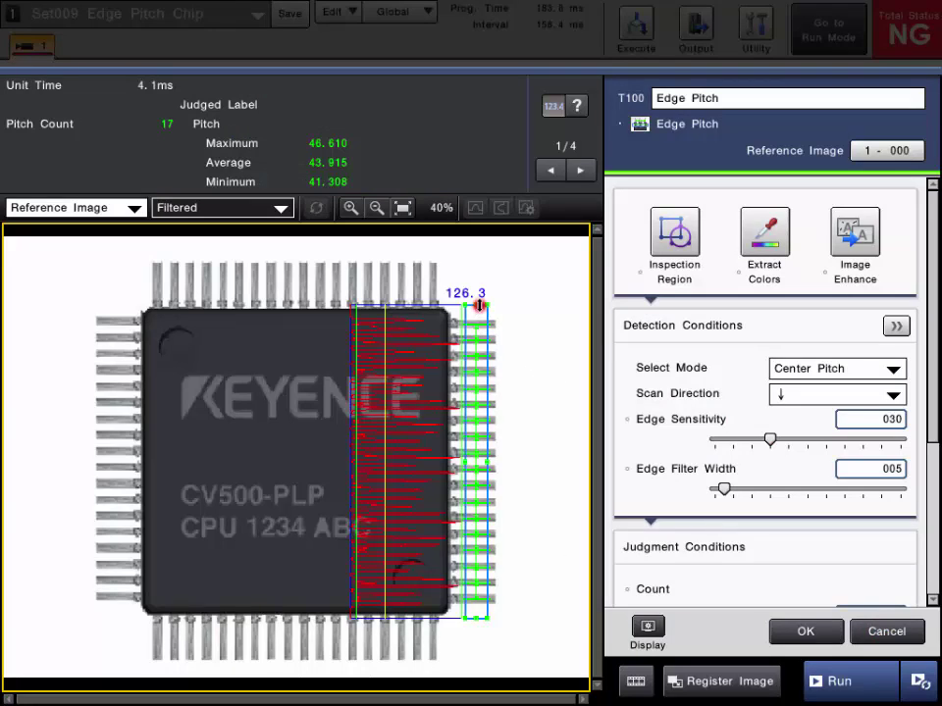
{"action": "left_click_drag", "start_coordinate": [469, 307], "coordinate": [487, 309]}
{"action": "left_click", "coordinate": [805, 631]}
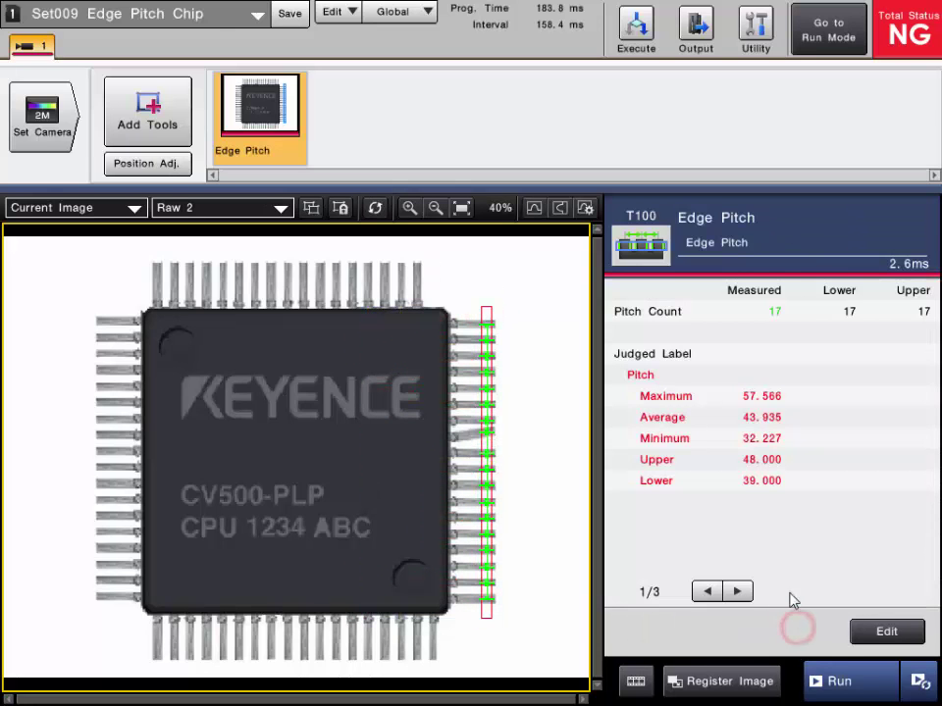
{"action": "left_click", "coordinate": [843, 687]}
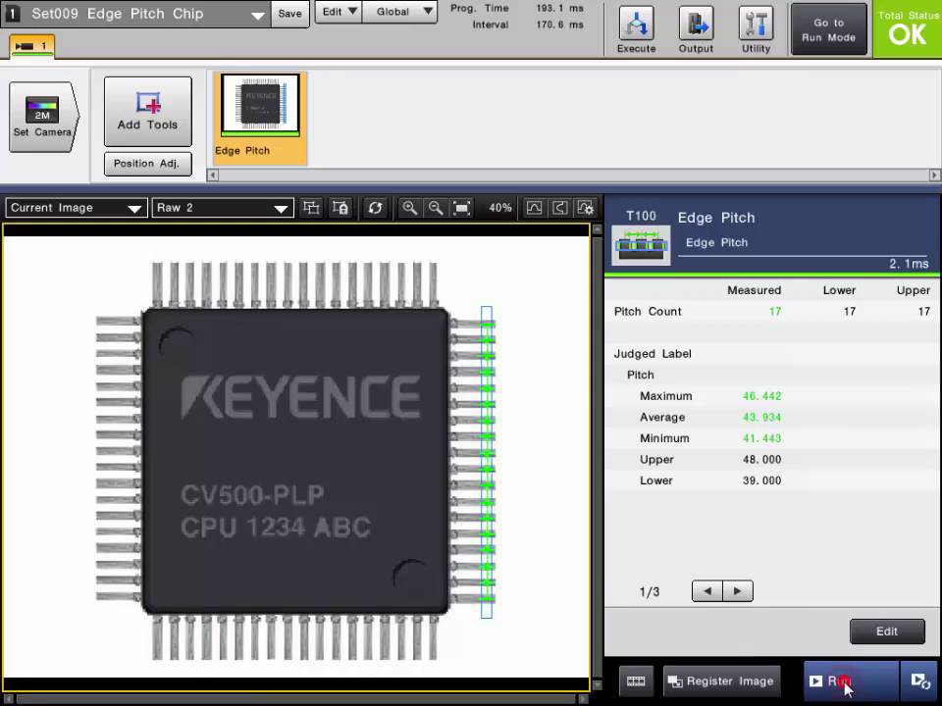
{"action": "left_click", "coordinate": [844, 687]}
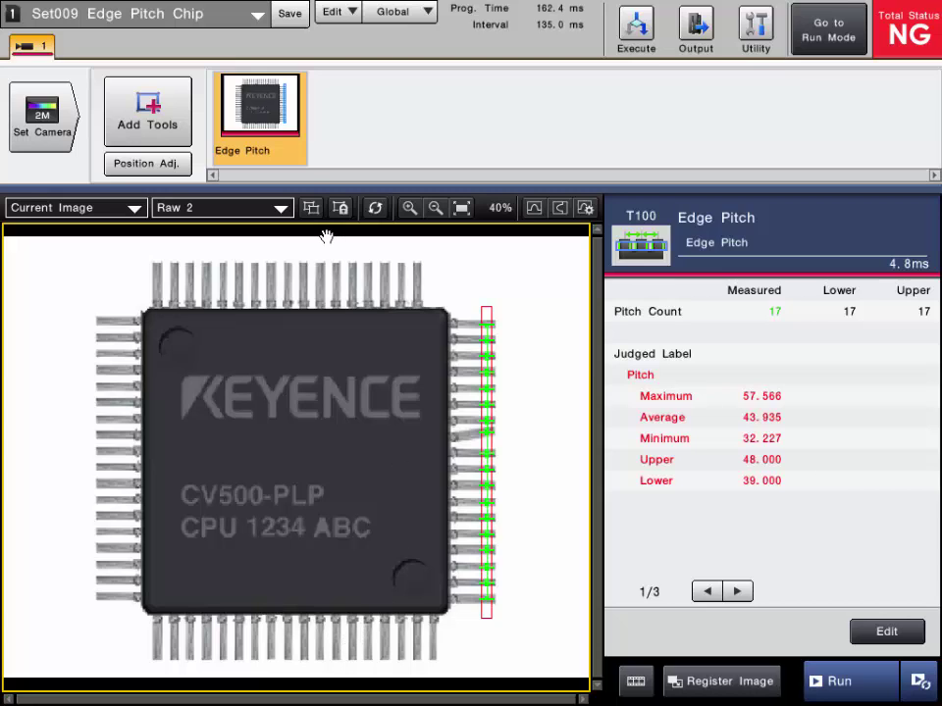
Duplicate the Edge Pitch tool as T101 and move its region onto the left pin row
{"action": "right_click", "coordinate": [275, 124]}
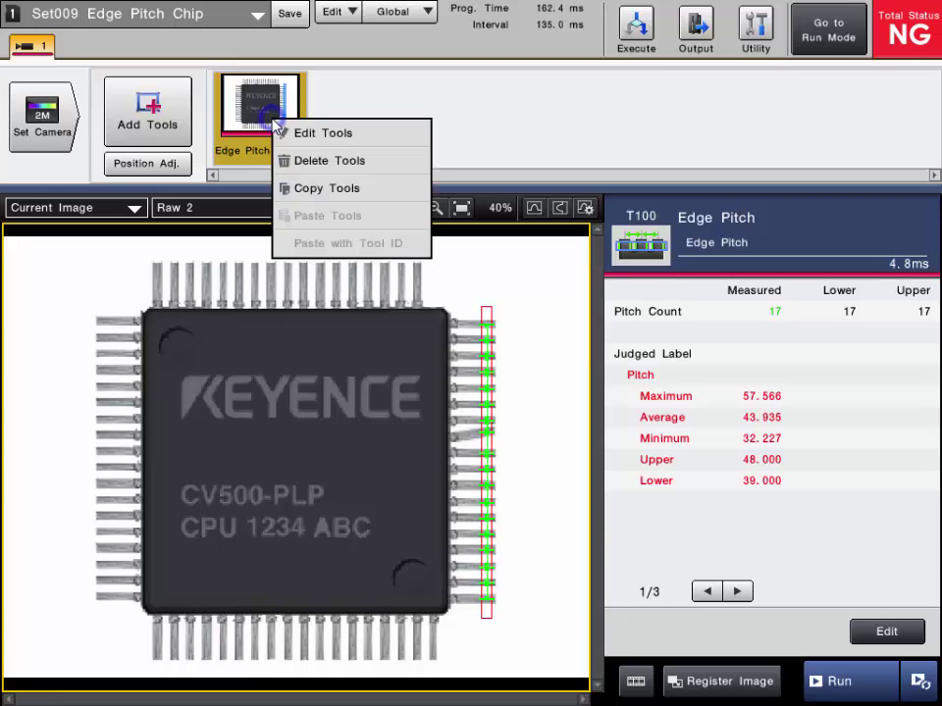
{"action": "left_click", "coordinate": [306, 189]}
{"action": "right_click", "coordinate": [337, 137]}
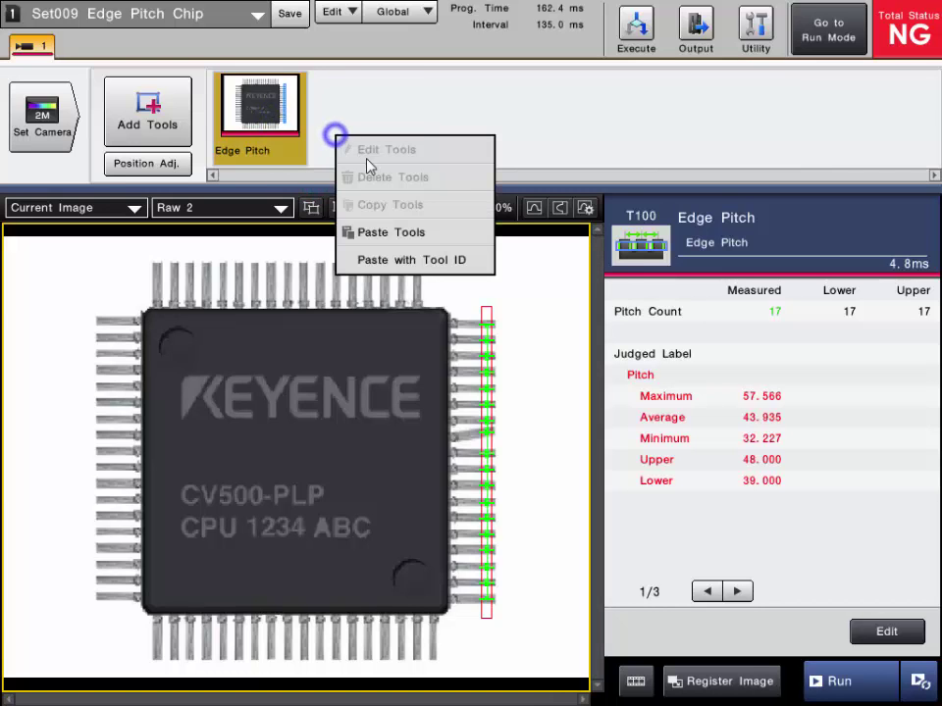
{"action": "left_click", "coordinate": [384, 236]}
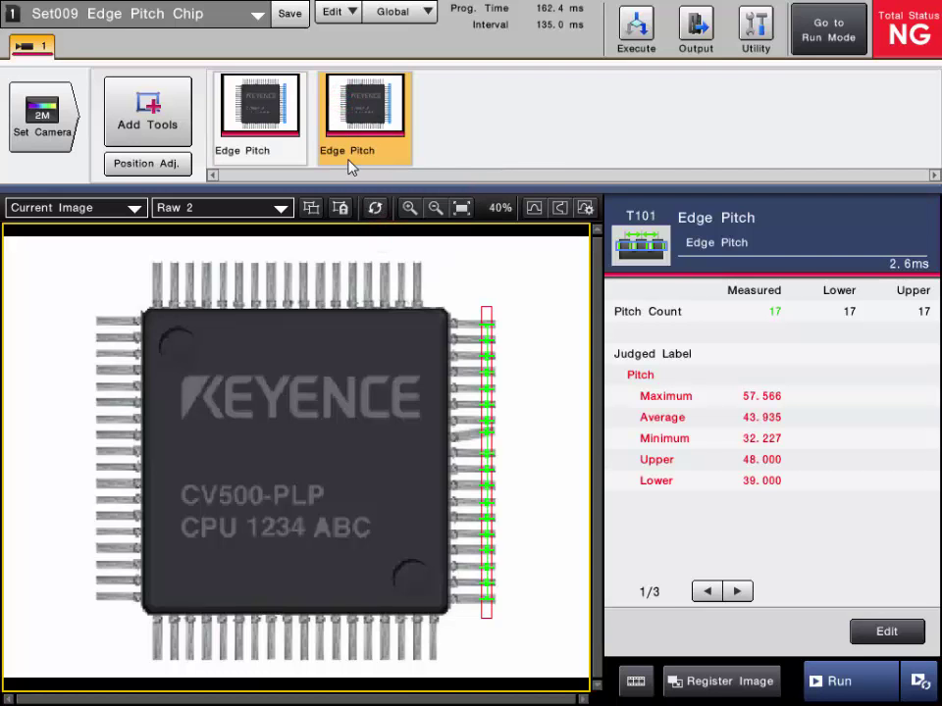
{"action": "left_click", "coordinate": [902, 645]}
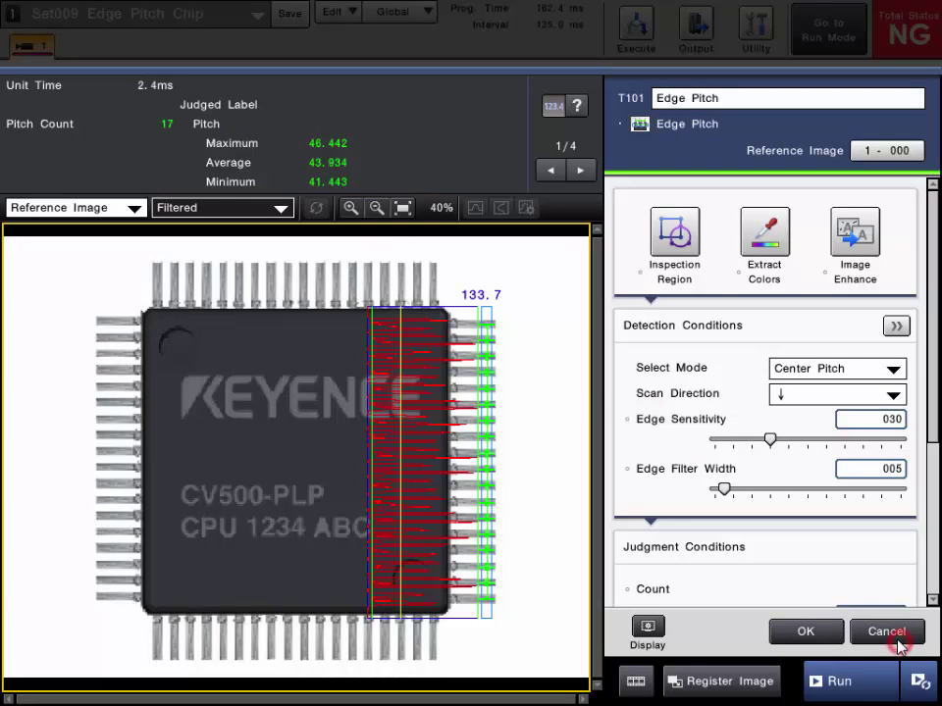
{"action": "left_click_drag", "start_coordinate": [488, 317], "coordinate": [104, 305]}
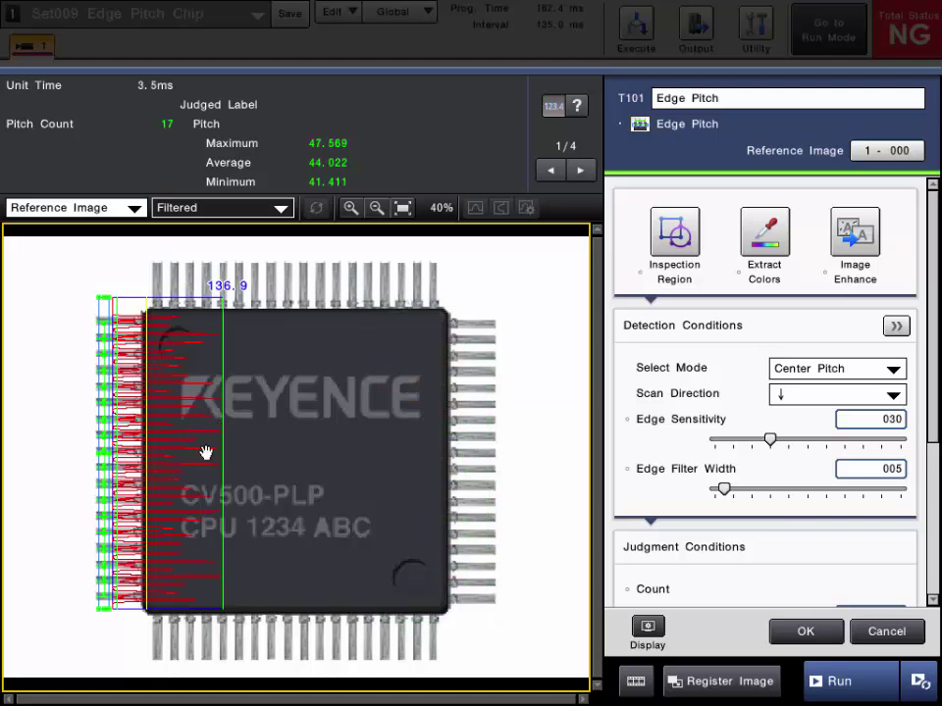
{"action": "left_click_drag", "start_coordinate": [928, 393], "coordinate": [931, 569]}
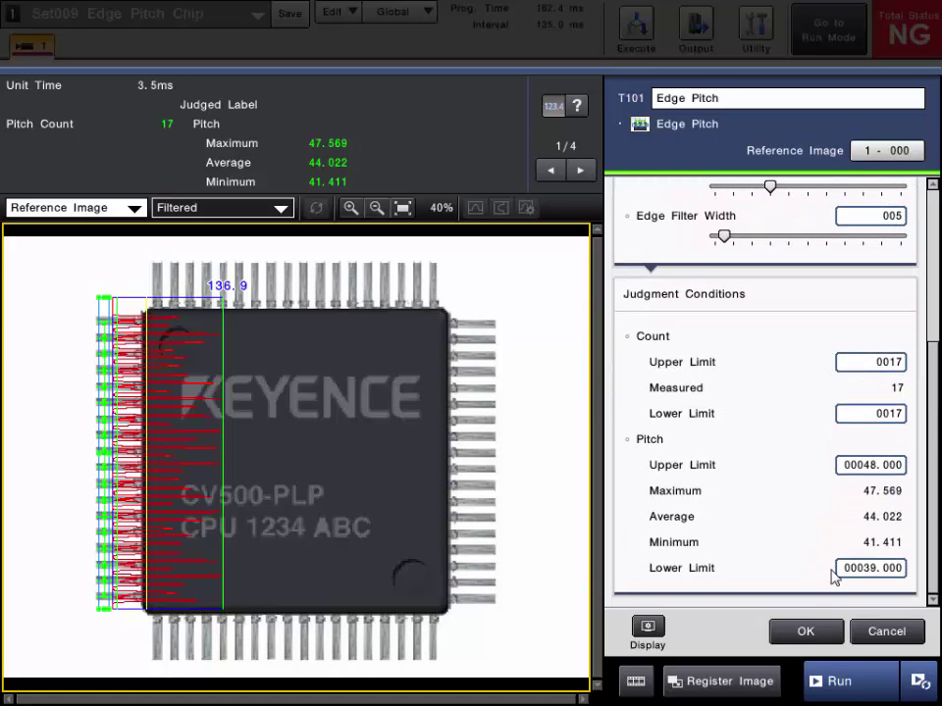
{"action": "left_click", "coordinate": [805, 632]}
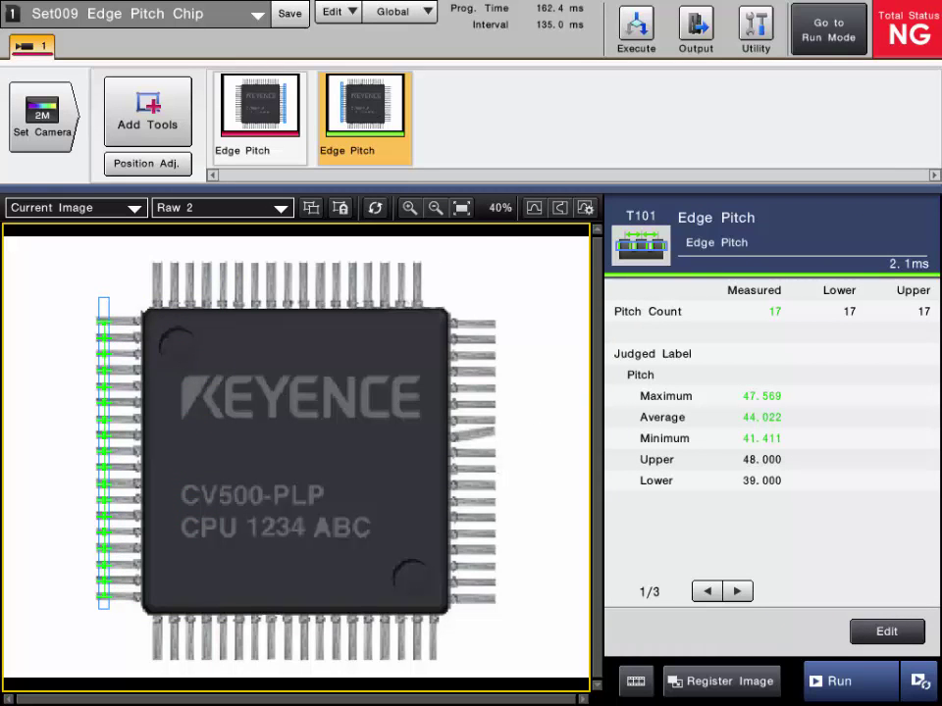
Paste a third Edge Pitch copy (T102) and open its settings
{"action": "right_click", "coordinate": [497, 134]}
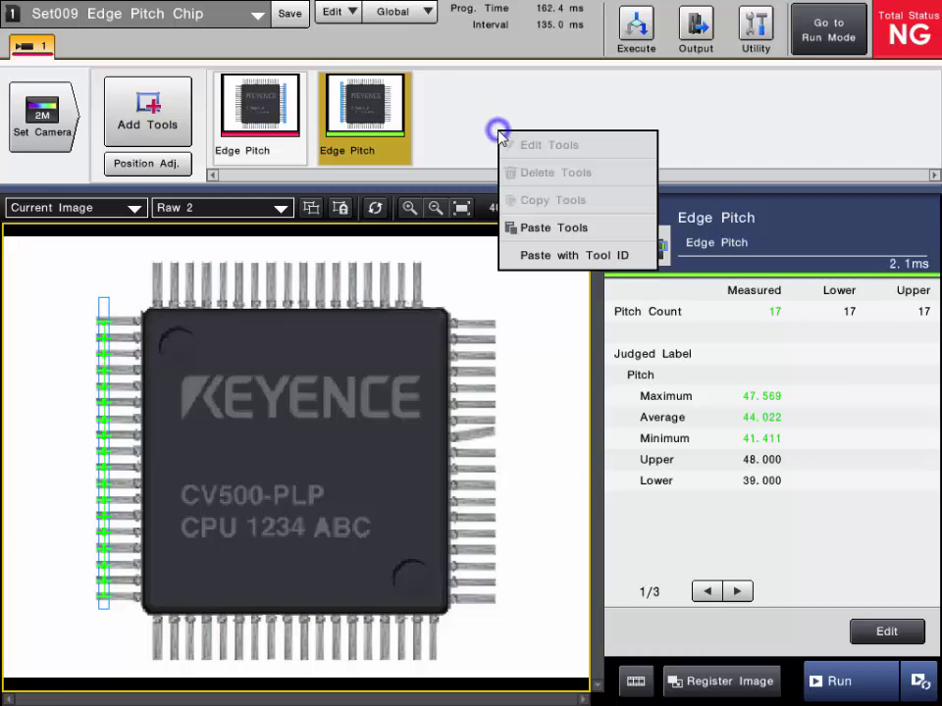
{"action": "left_click", "coordinate": [554, 228]}
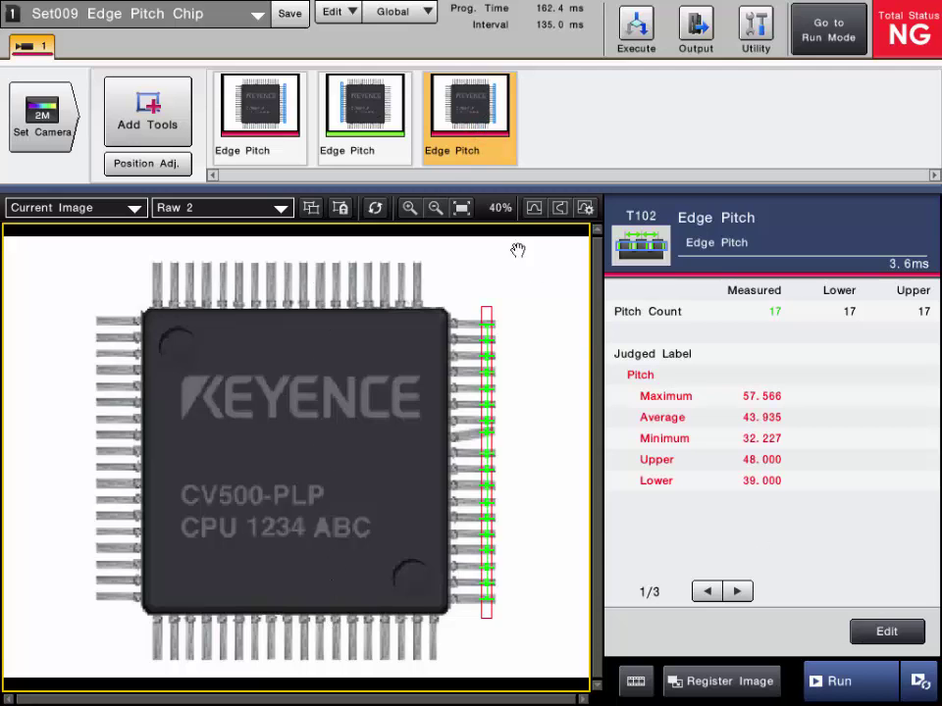
{"action": "left_click", "coordinate": [888, 631]}
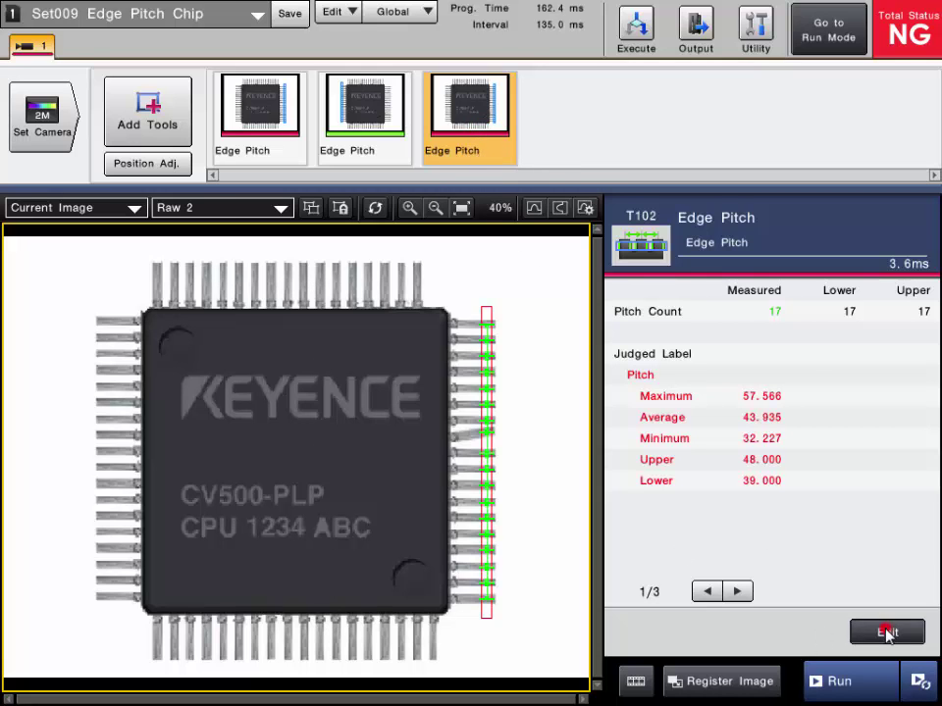
Move T102's region onto the top pin row, resize it, and scan left to right
{"action": "left_click", "coordinate": [485, 472]}
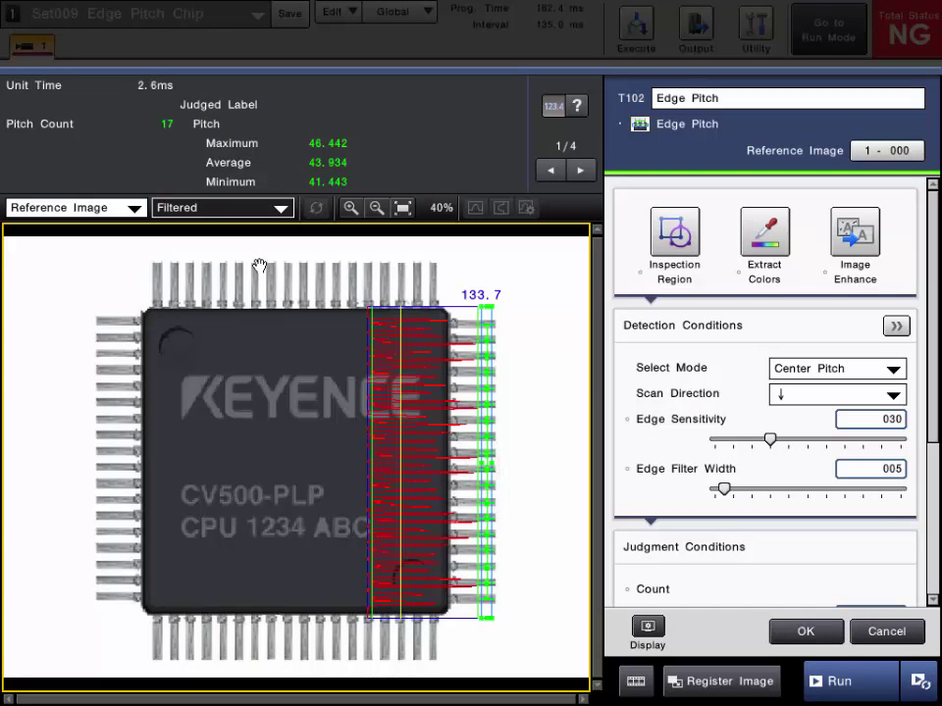
{"action": "left_click_drag", "start_coordinate": [482, 615], "coordinate": [137, 263]}
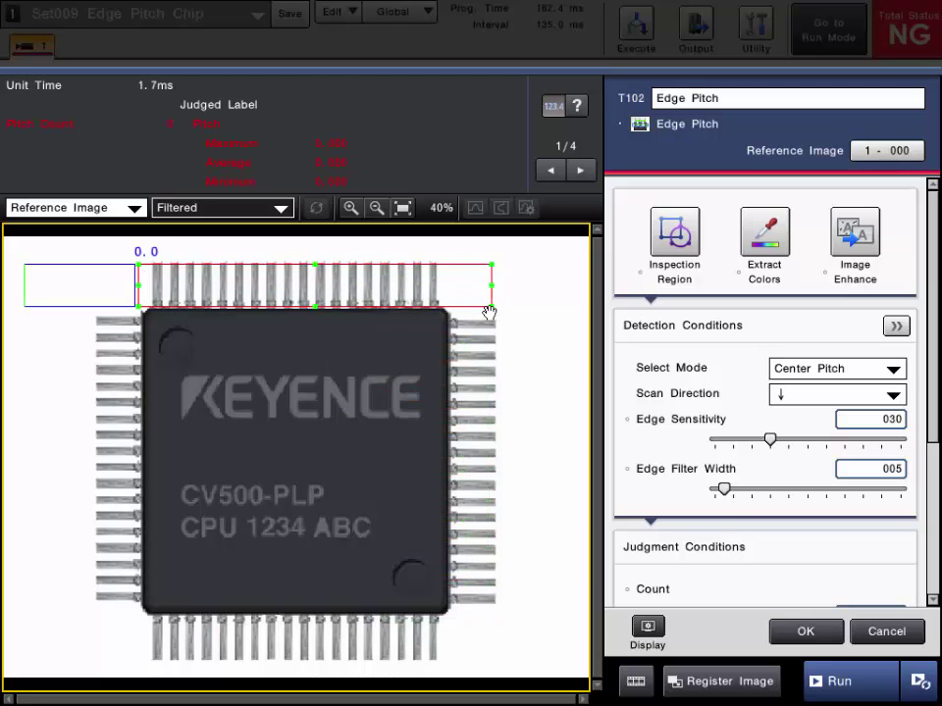
{"action": "left_click_drag", "start_coordinate": [490, 307], "coordinate": [447, 274]}
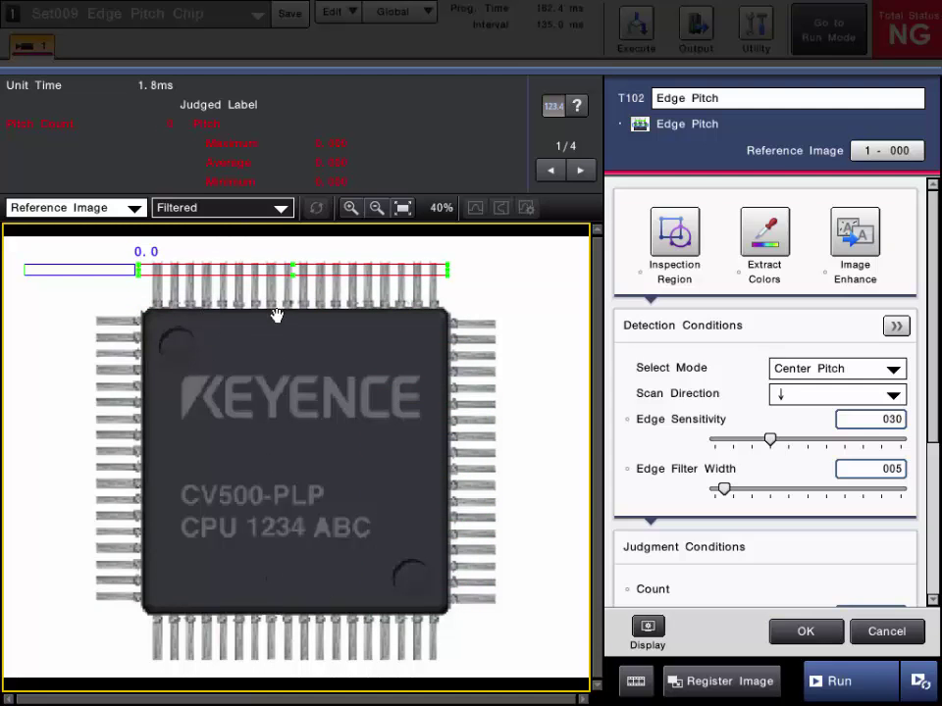
{"action": "left_click", "coordinate": [803, 393]}
{"action": "left_click", "coordinate": [793, 457]}
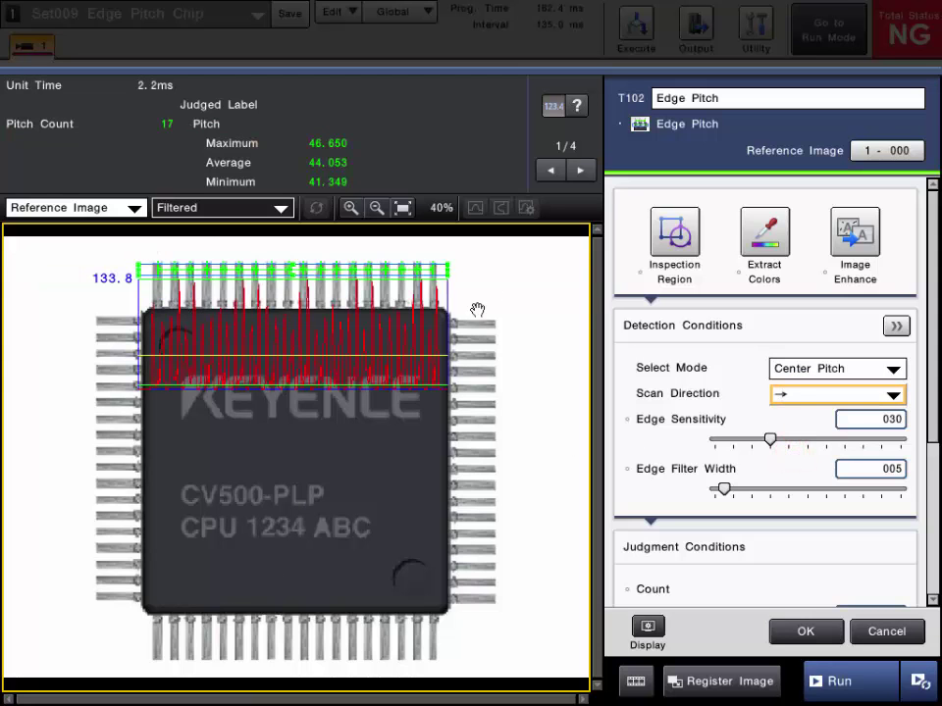
{"action": "left_click_drag", "start_coordinate": [936, 383], "coordinate": [933, 560]}
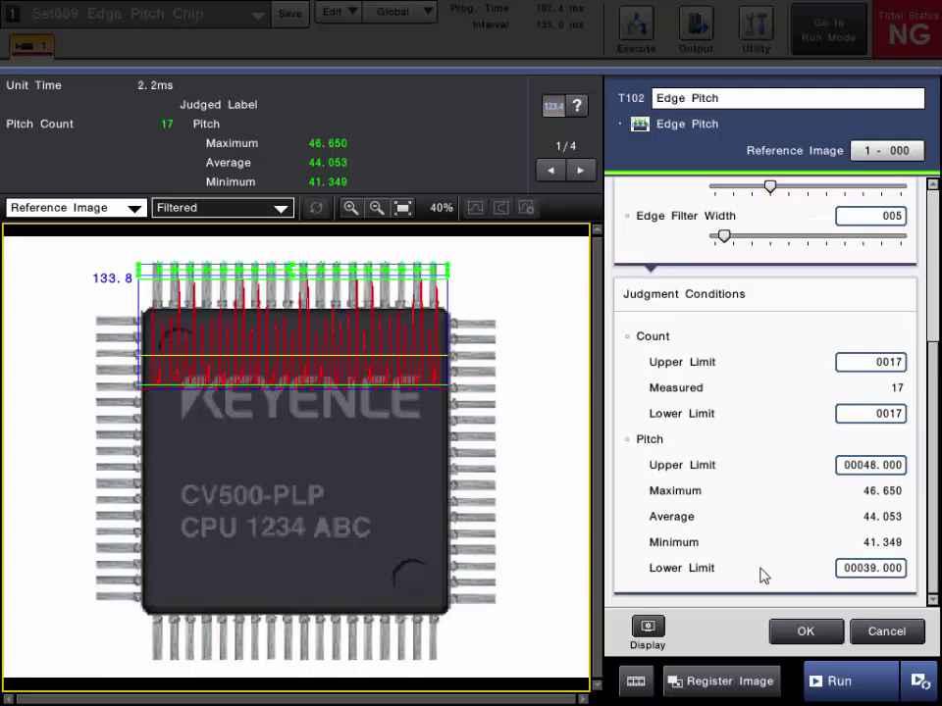
{"action": "left_click", "coordinate": [805, 633]}
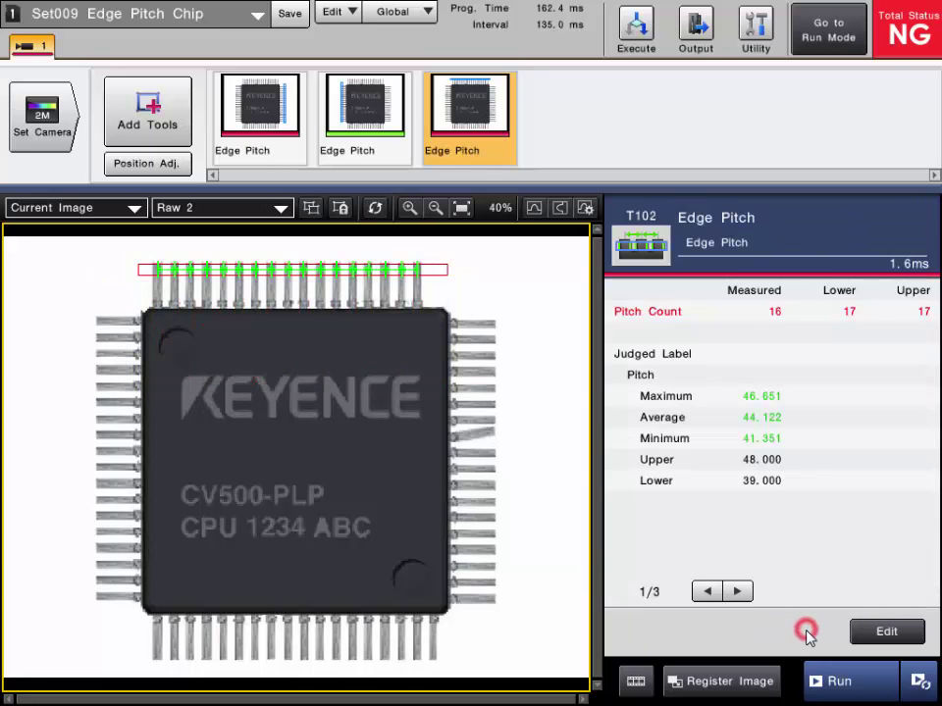
Copy T102 and paste it as T103, moving its region down to the bottom pin row
{"action": "right_click", "coordinate": [484, 137]}
{"action": "left_click", "coordinate": [534, 202]}
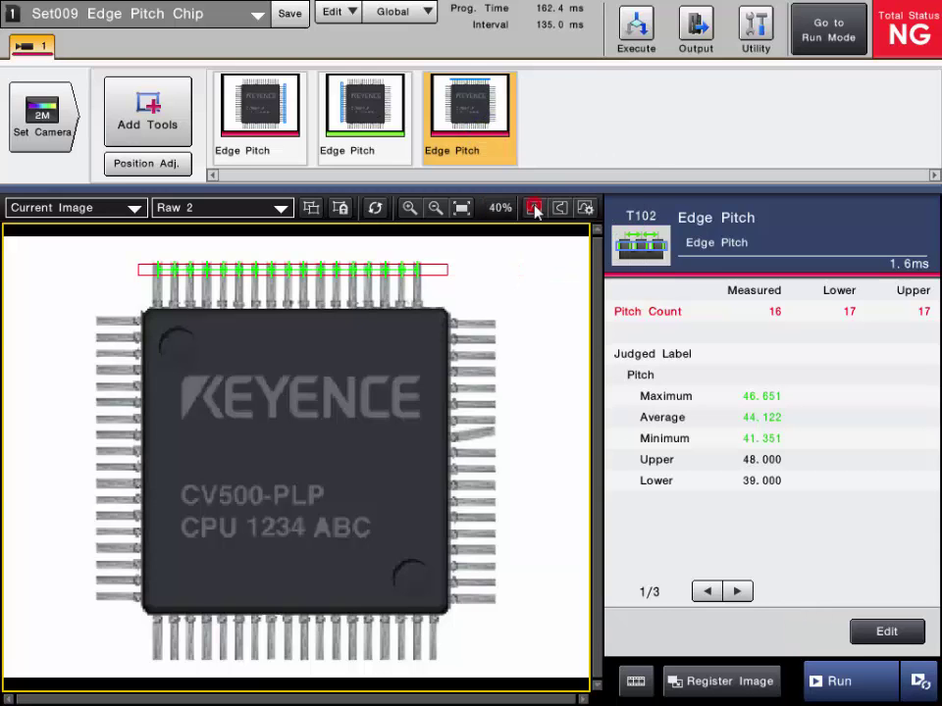
{"action": "right_click", "coordinate": [486, 148]}
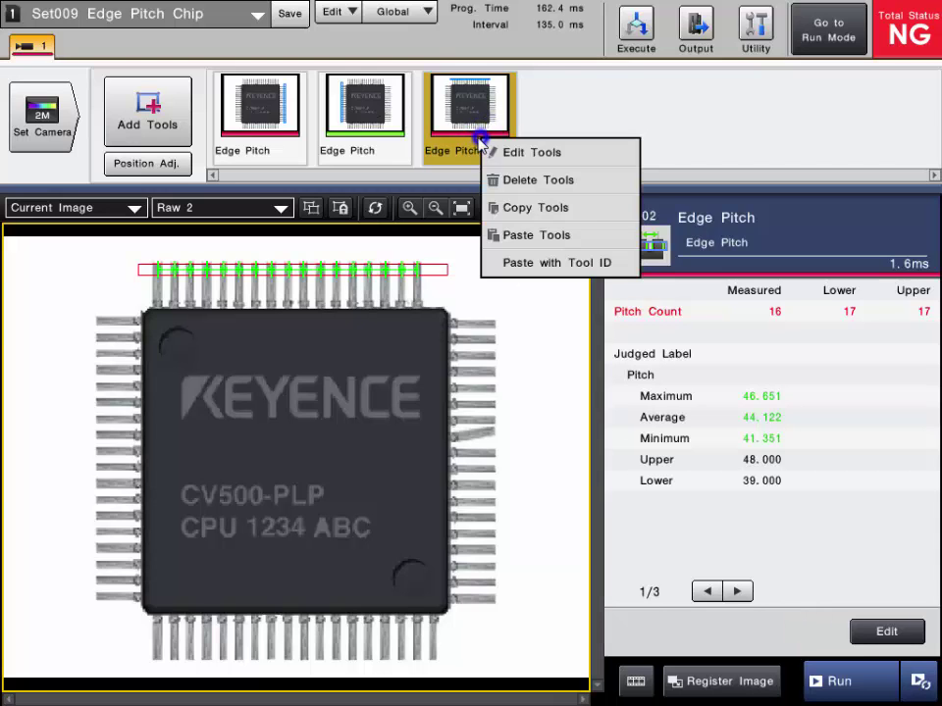
{"action": "left_click", "coordinate": [530, 238]}
{"action": "left_click", "coordinate": [887, 631]}
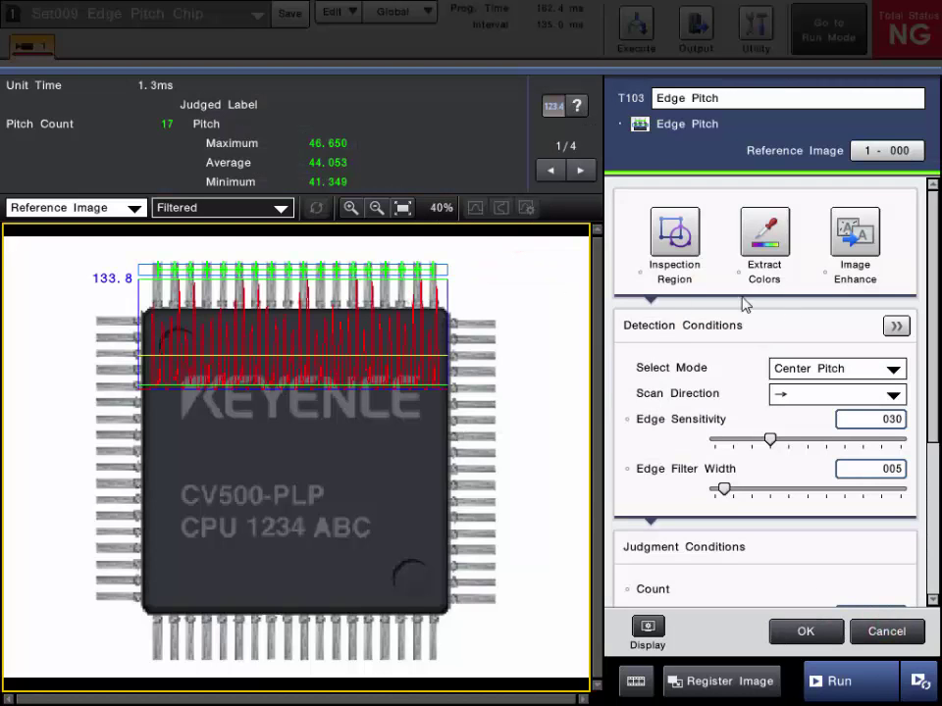
{"action": "left_click", "coordinate": [445, 275]}
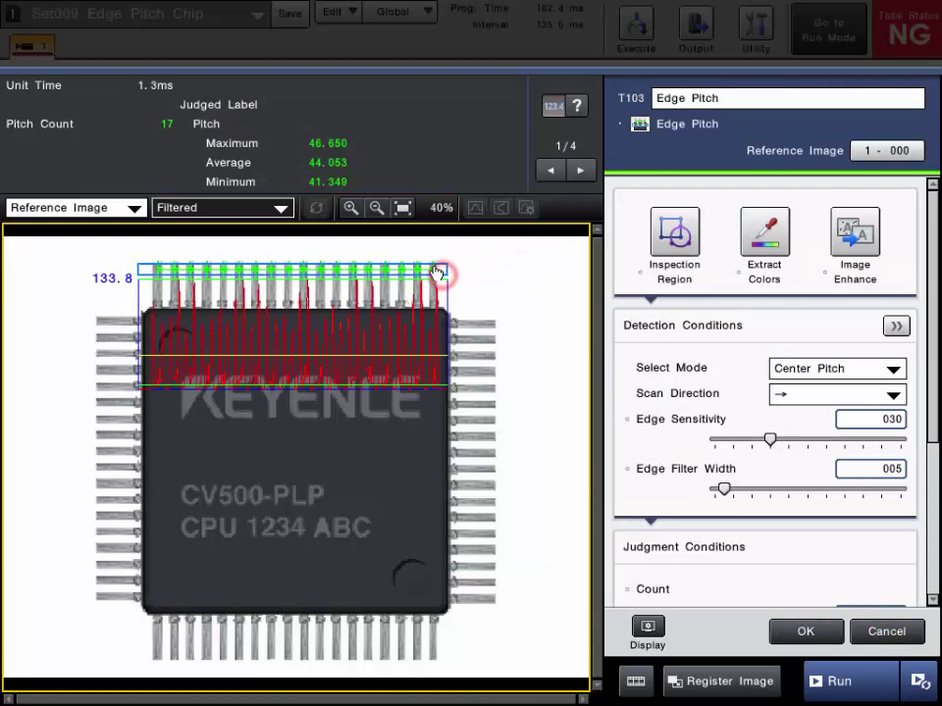
{"action": "left_click_drag", "start_coordinate": [423, 267], "coordinate": [424, 656]}
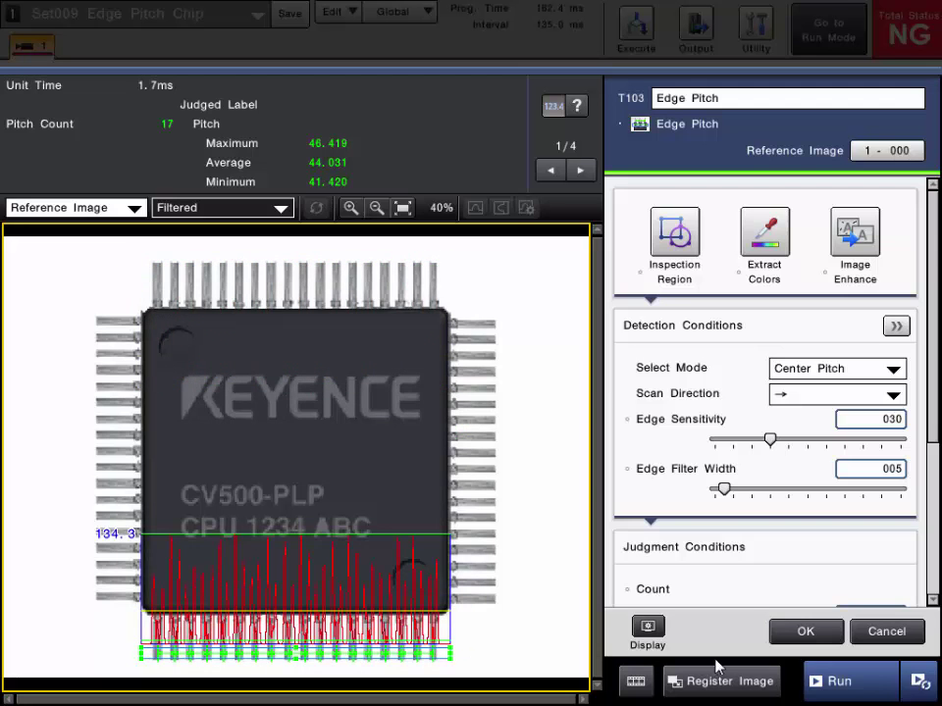
{"action": "left_click", "coordinate": [807, 632]}
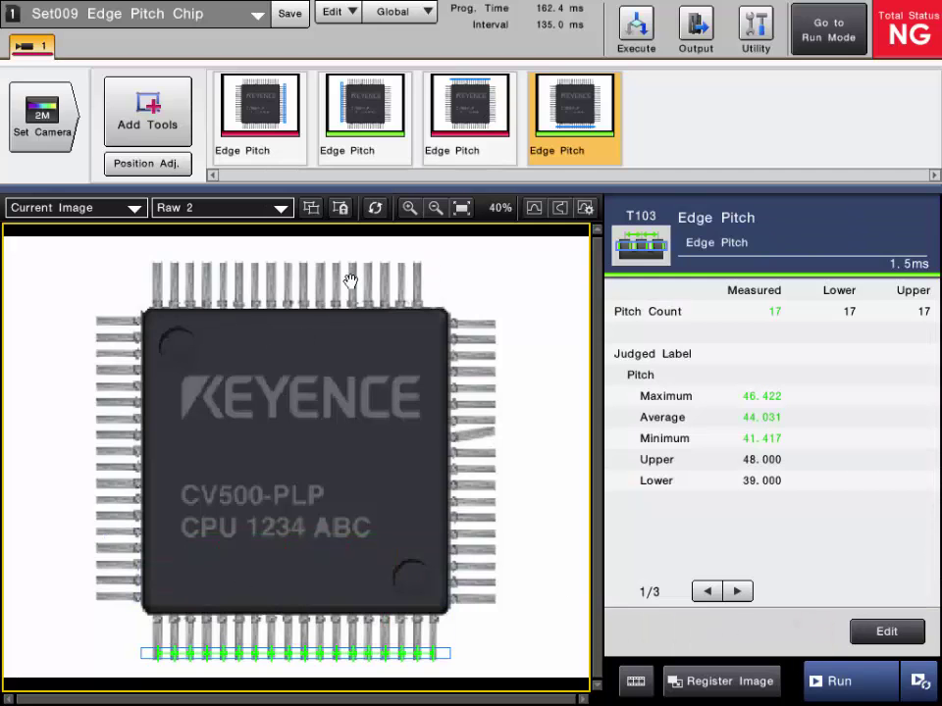
Step through the four tools' results, display all regions together, and run the inspection to OK
{"action": "left_click", "coordinate": [496, 120]}
{"action": "left_click", "coordinate": [380, 120]}
{"action": "left_click", "coordinate": [278, 106]}
{"action": "left_click", "coordinate": [365, 111]}
{"action": "left_click", "coordinate": [429, 108]}
{"action": "left_click", "coordinate": [574, 108]}
{"action": "left_click", "coordinate": [312, 208]}
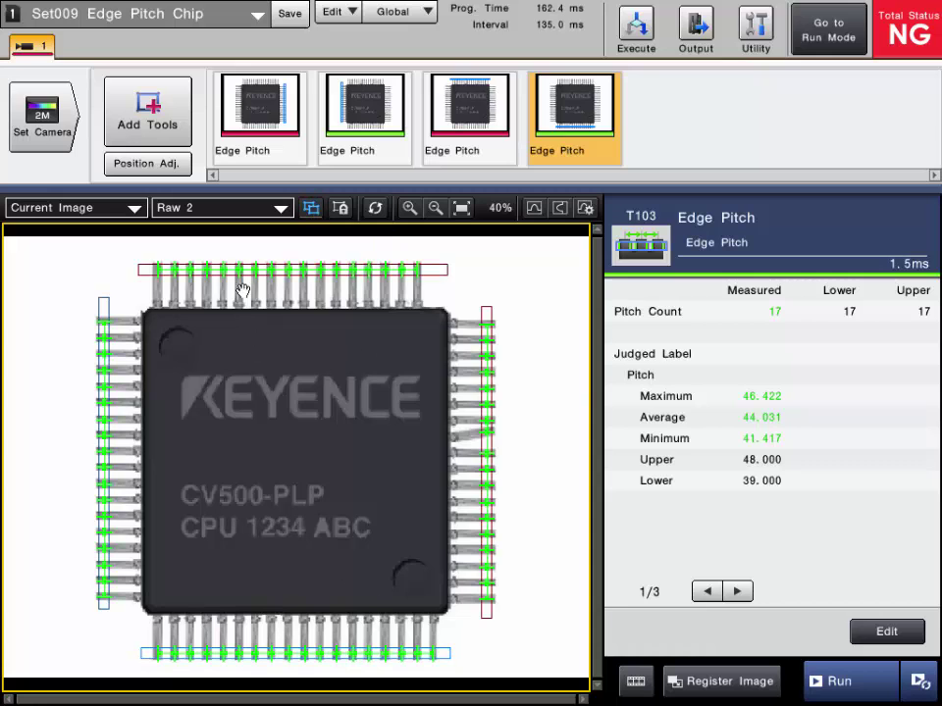
{"action": "left_click", "coordinate": [855, 677]}
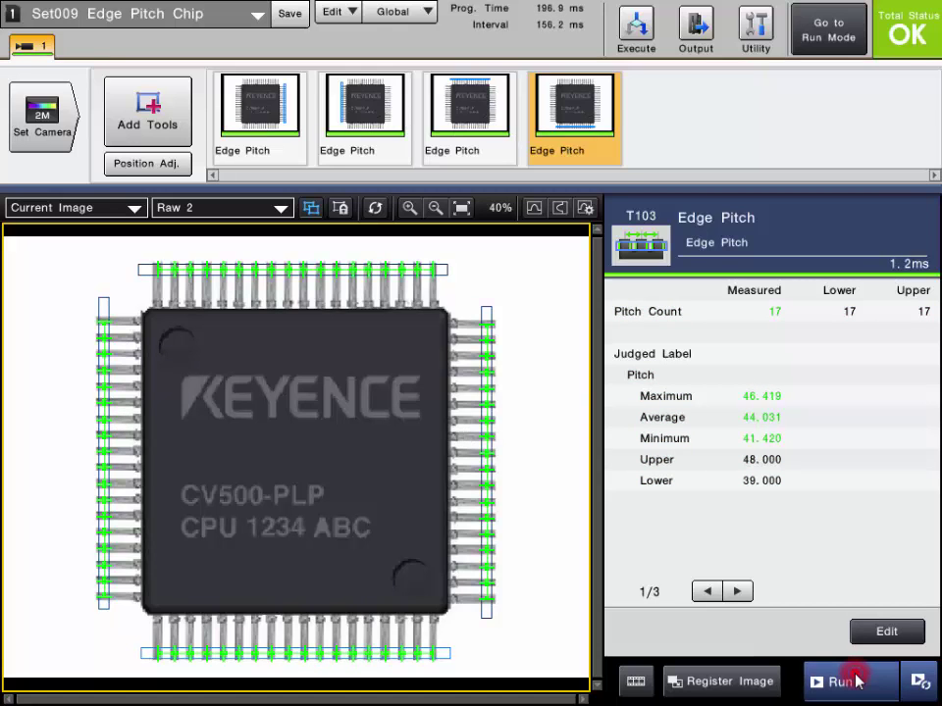
Rerun the inspection and review the third, first and second tools' results
{"action": "left_click", "coordinate": [839, 674]}
{"action": "left_click", "coordinate": [453, 122]}
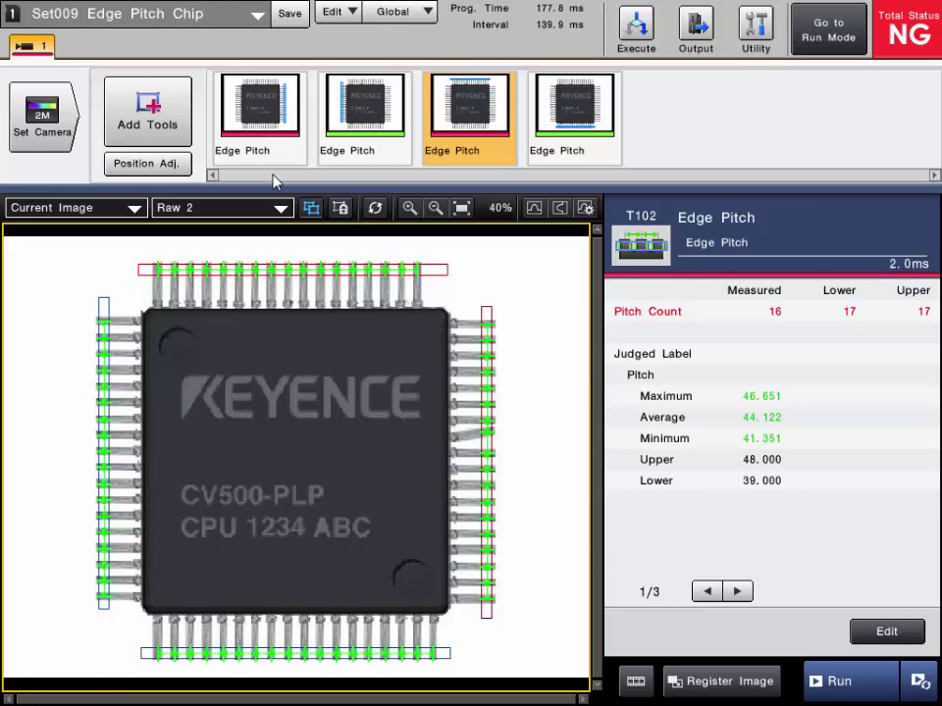
{"action": "left_click", "coordinate": [260, 135]}
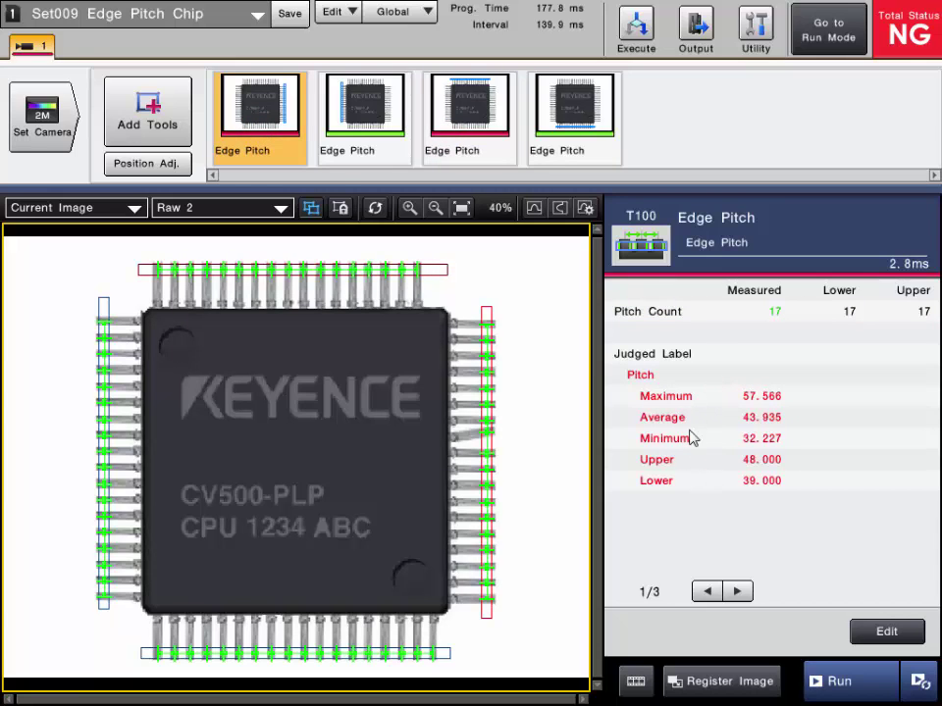
{"action": "left_click", "coordinate": [493, 135]}
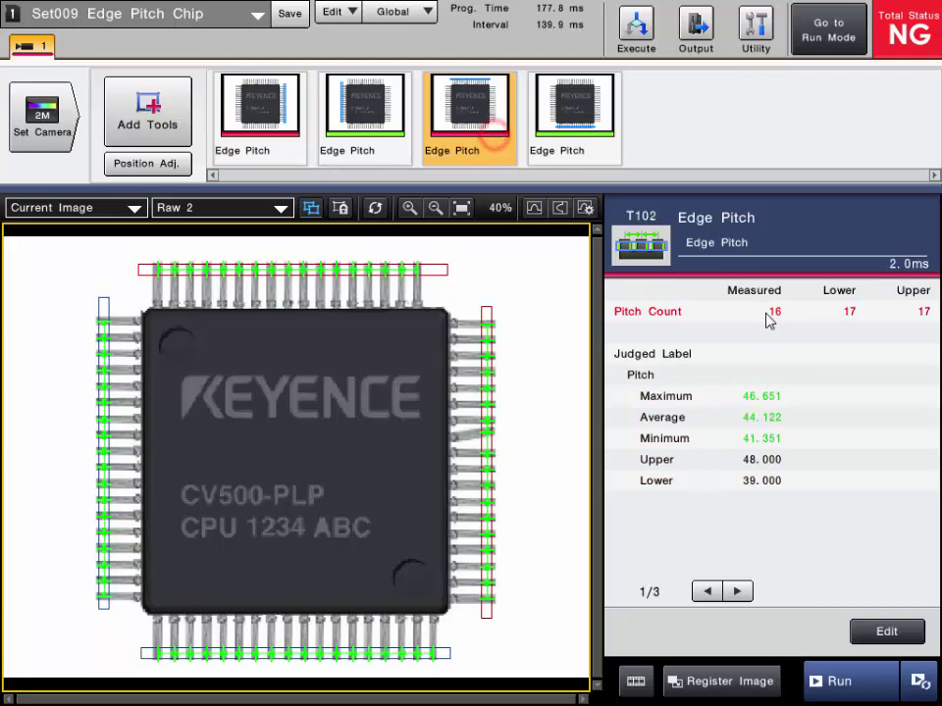
{"action": "left_click", "coordinate": [381, 128]}
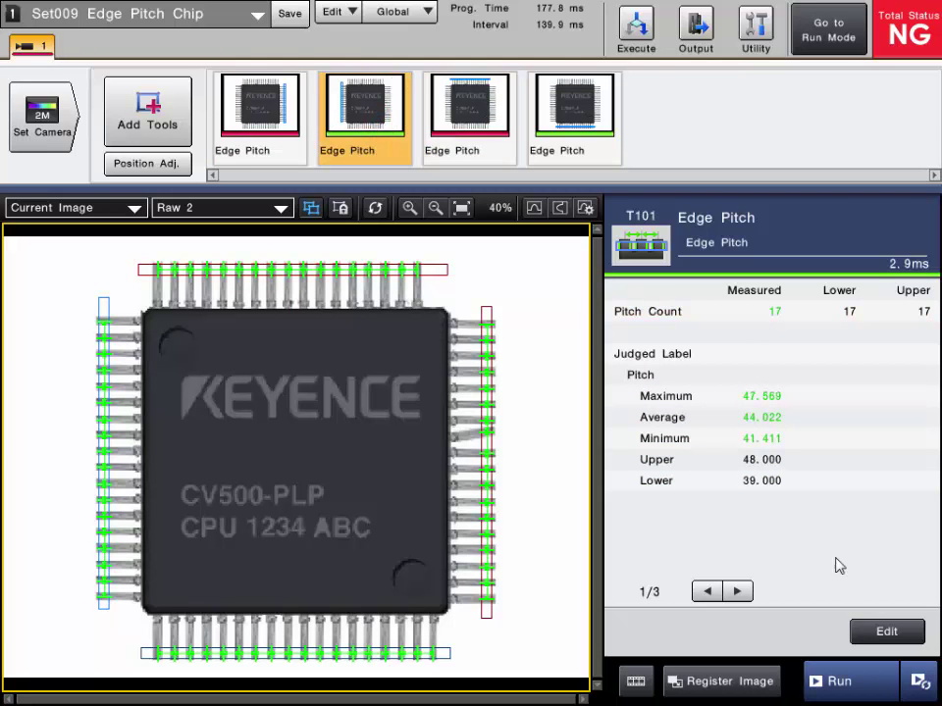
Run a new measurement, judged NG by T101's left-row pitches, then select T100
{"action": "left_click", "coordinate": [846, 695]}
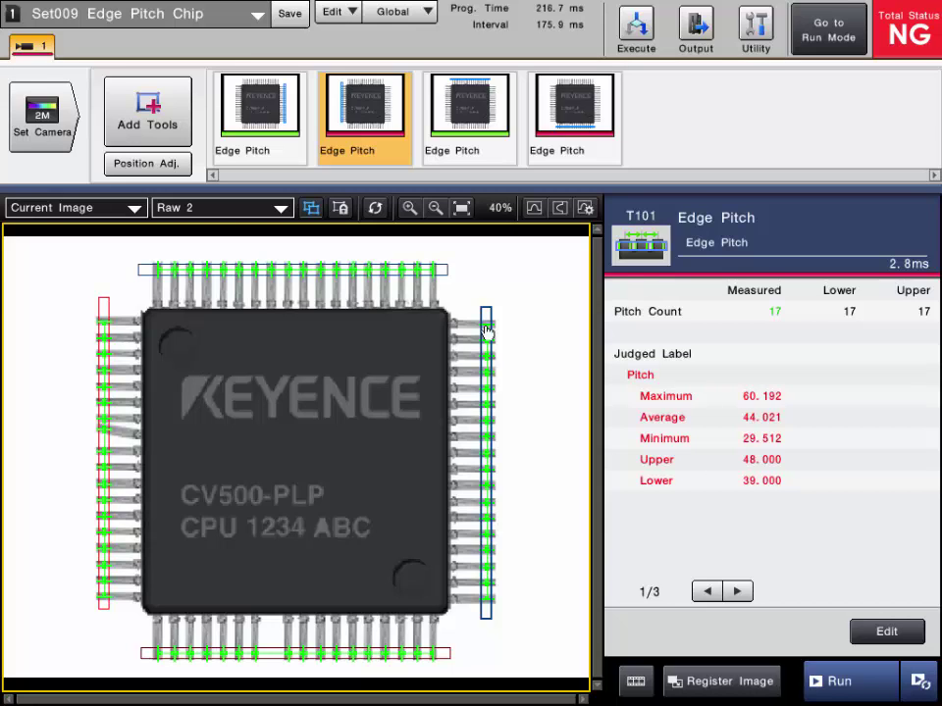
{"action": "left_click", "coordinate": [461, 130]}
{"action": "left_click", "coordinate": [280, 110]}
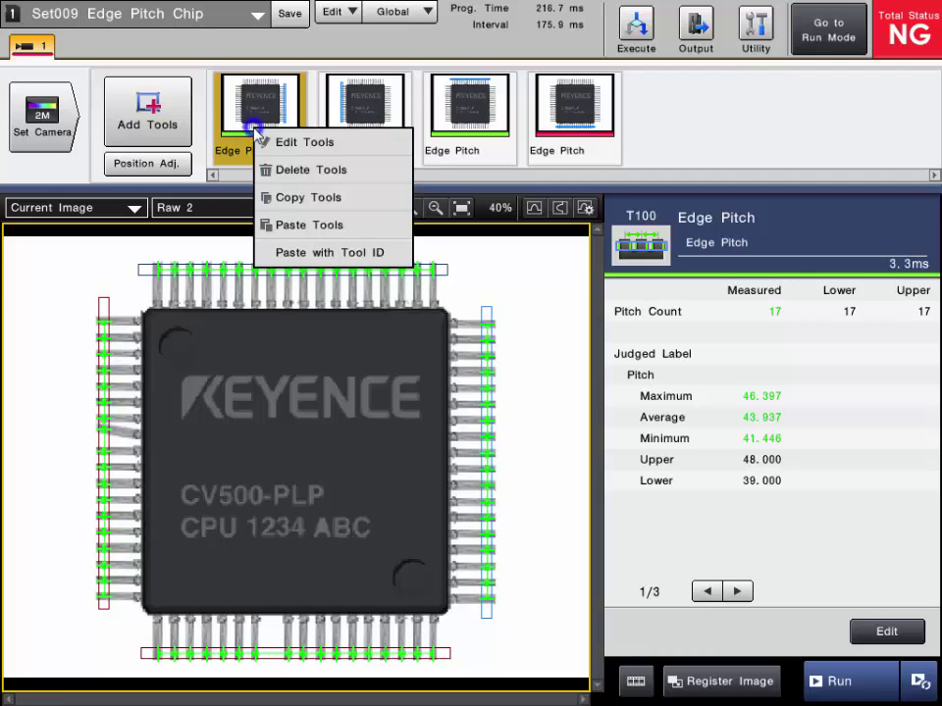
Copy the first Edge Pitch tool and paste it as new tool T104
{"action": "left_click", "coordinate": [290, 197]}
{"action": "right_click", "coordinate": [738, 119]}
{"action": "left_click", "coordinate": [783, 216]}
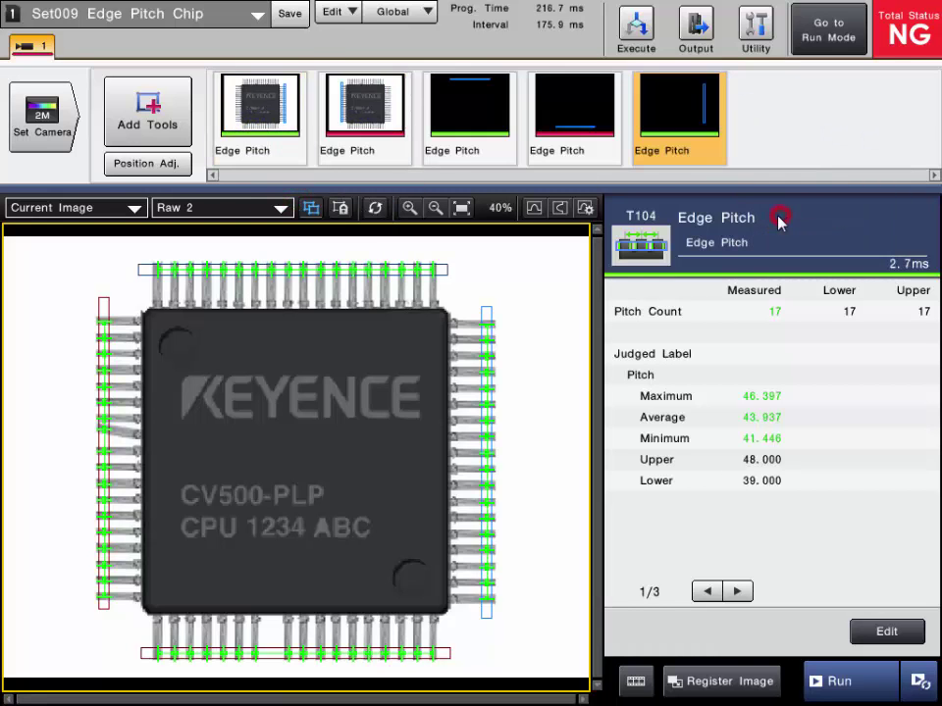
Open T104's settings and switch its measurement mode to Gap Pitch
{"action": "left_click", "coordinate": [888, 632]}
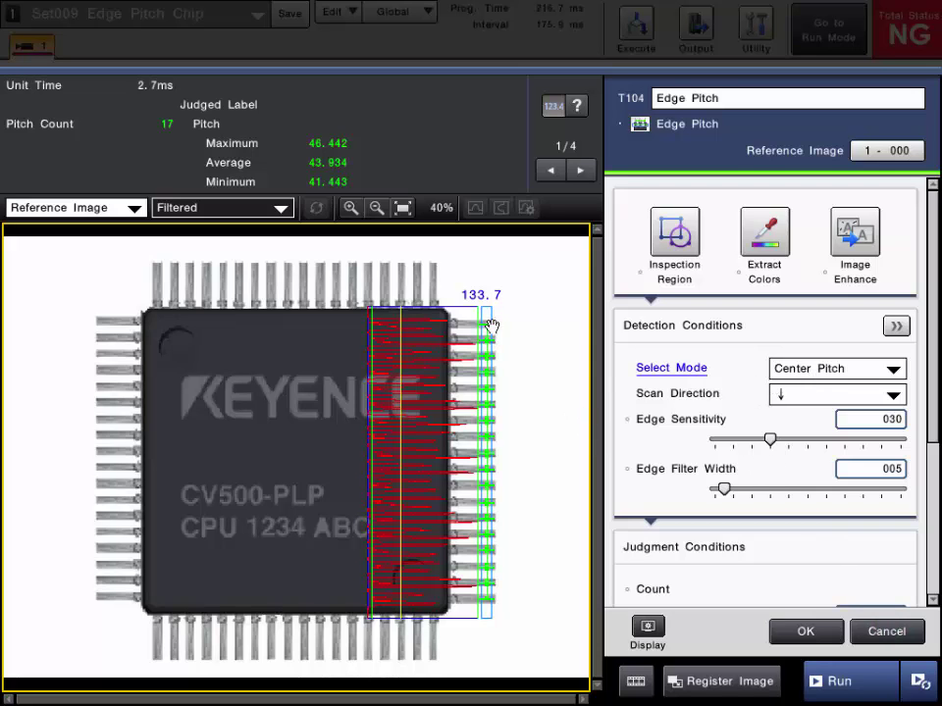
{"action": "left_click", "coordinate": [812, 369]}
{"action": "left_click", "coordinate": [808, 392]}
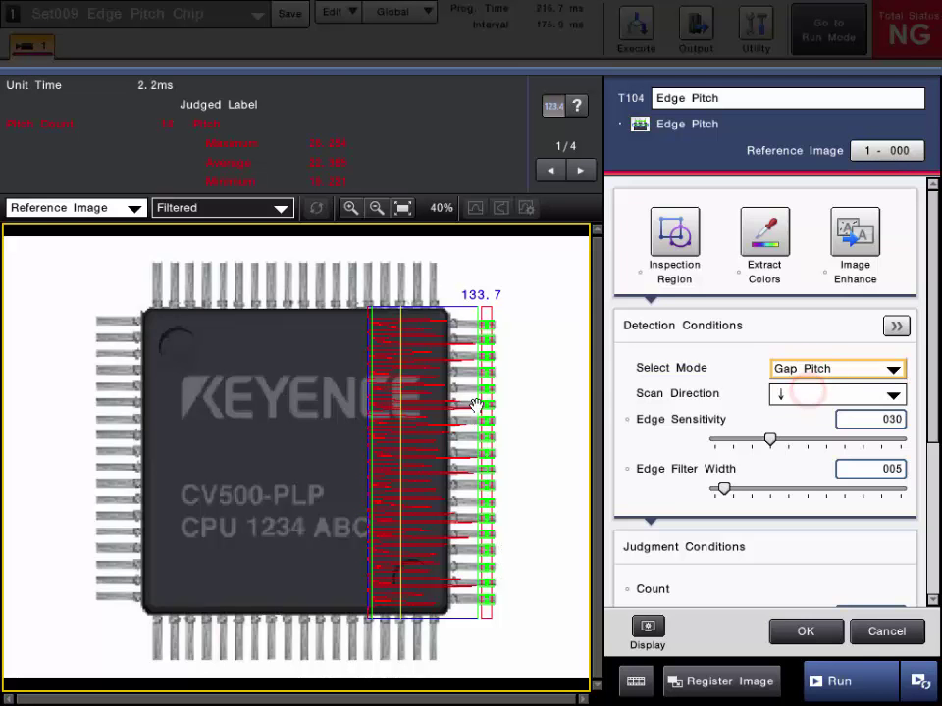
{"action": "scroll", "coordinate": [480, 403], "scroll_direction": "up", "scroll_amount": 5}
{"action": "scroll", "coordinate": [483, 345], "scroll_direction": "up", "scroll_amount": 2}
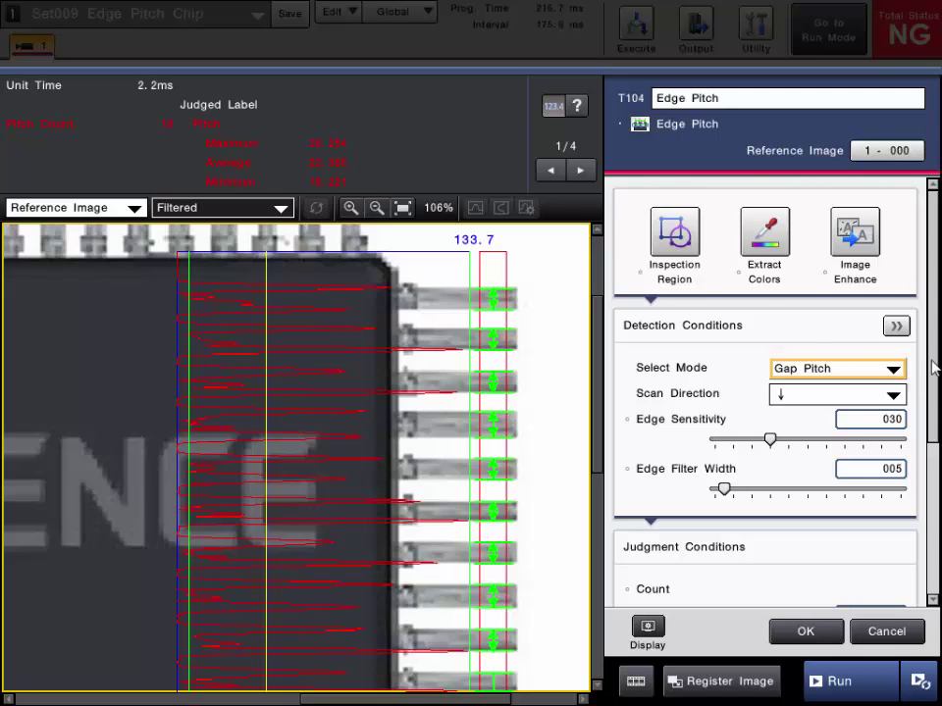
Set T104's count upper and lower limits both to 18
{"action": "scroll", "coordinate": [932, 367], "scroll_direction": "down", "scroll_amount": 5}
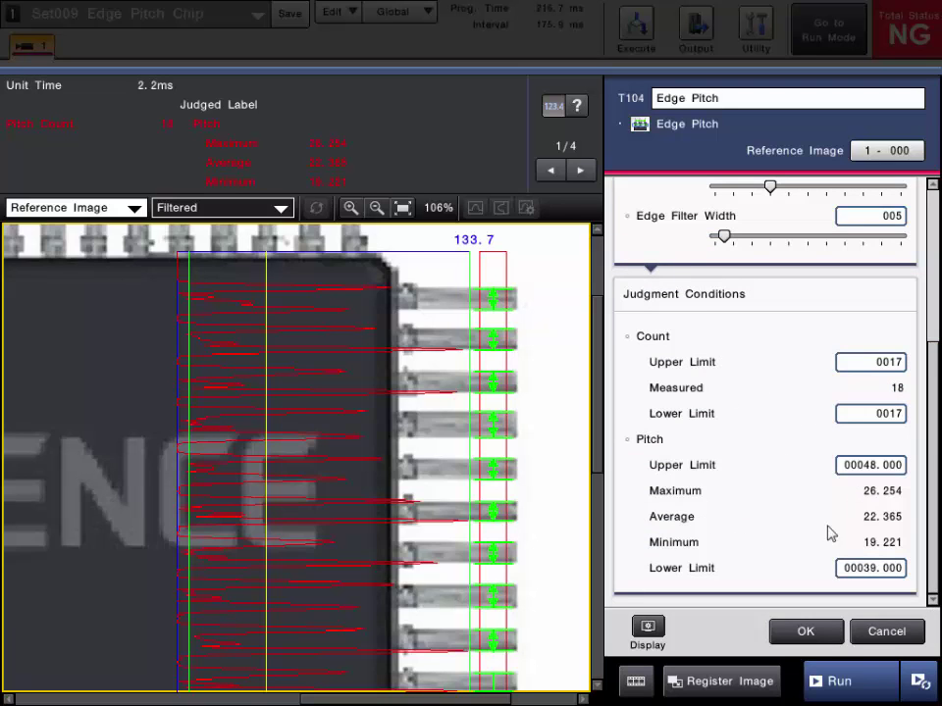
{"action": "left_click", "coordinate": [856, 362]}
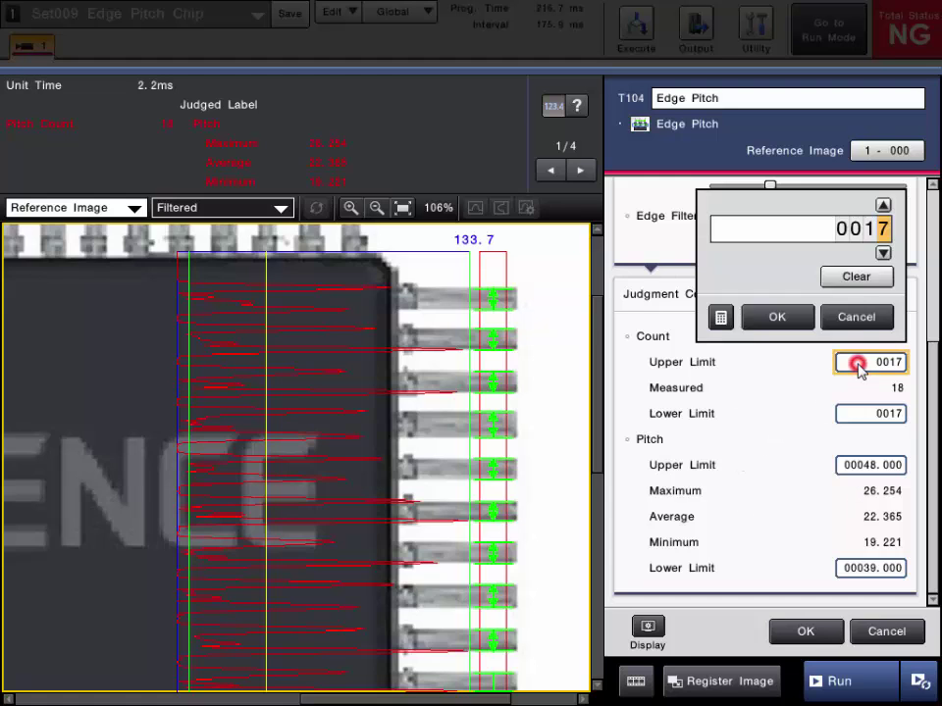
{"action": "left_click", "coordinate": [882, 206]}
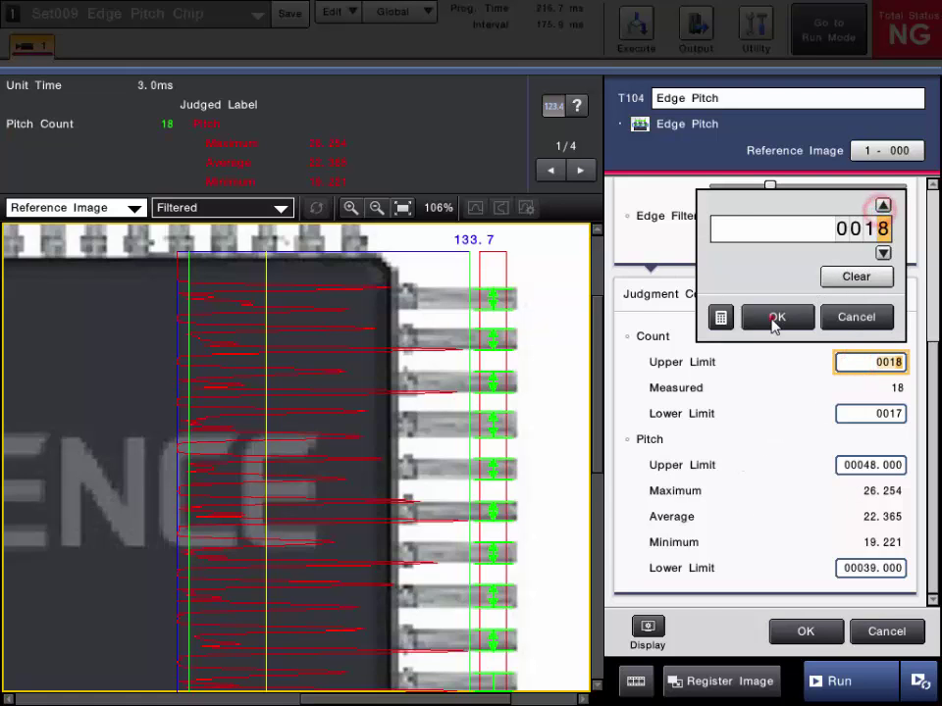
{"action": "left_click", "coordinate": [776, 318]}
{"action": "left_click", "coordinate": [850, 413]}
{"action": "left_click", "coordinate": [882, 452]}
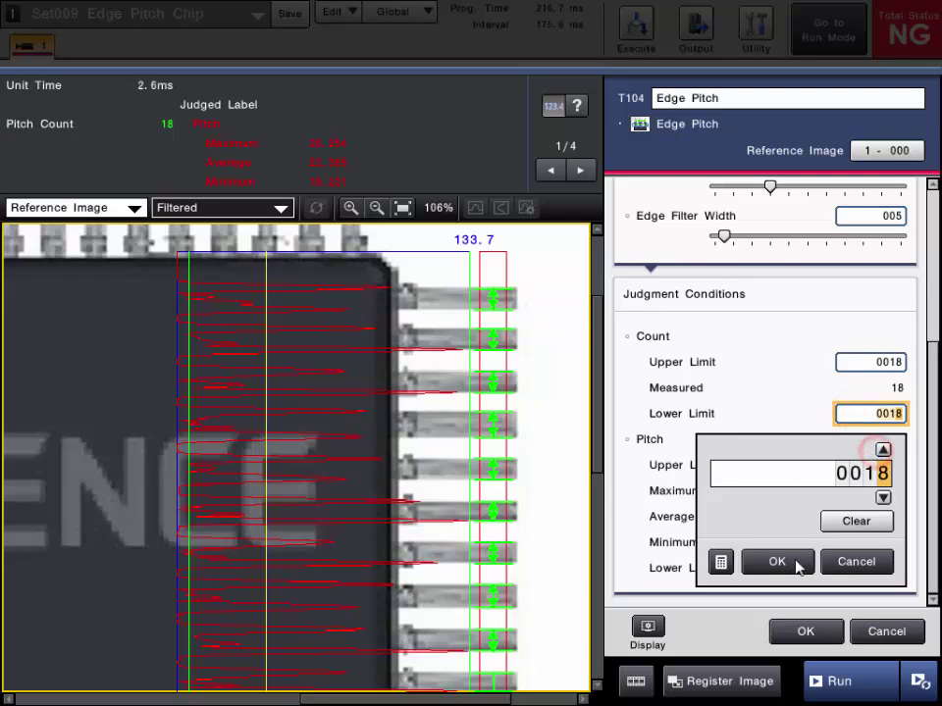
{"action": "left_click", "coordinate": [797, 561]}
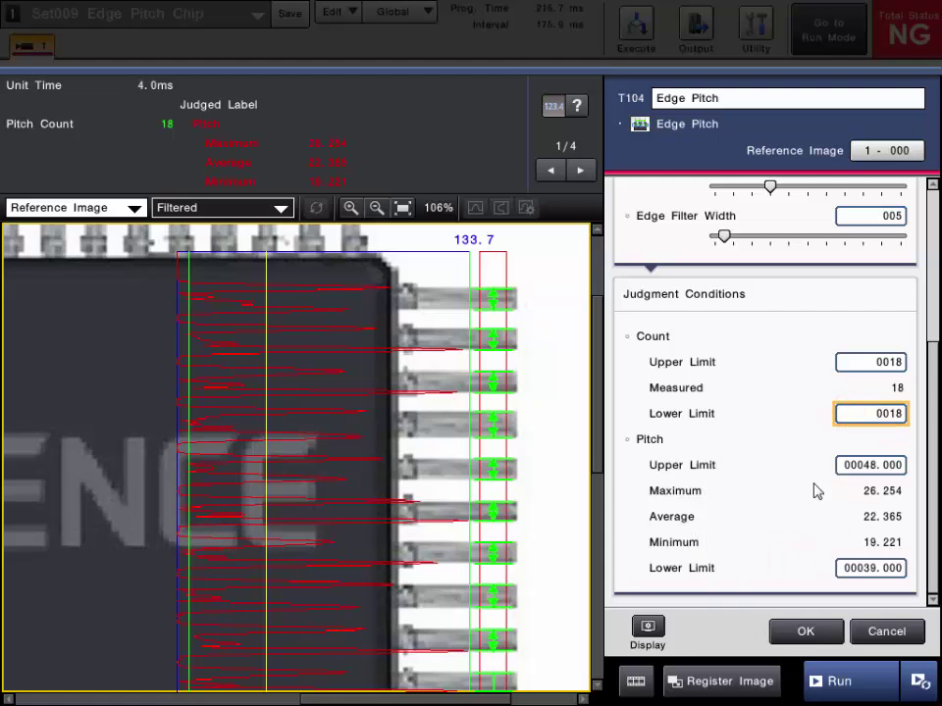
Set T104's pitch upper limit to 29 and lower limit to 17, then save
{"action": "left_click", "coordinate": [850, 465]}
{"action": "left_click", "coordinate": [850, 378]}
{"action": "left_click", "coordinate": [776, 418]}
{"action": "left_click", "coordinate": [871, 569]}
{"action": "left_click", "coordinate": [775, 481]}
{"action": "left_click", "coordinate": [859, 464]}
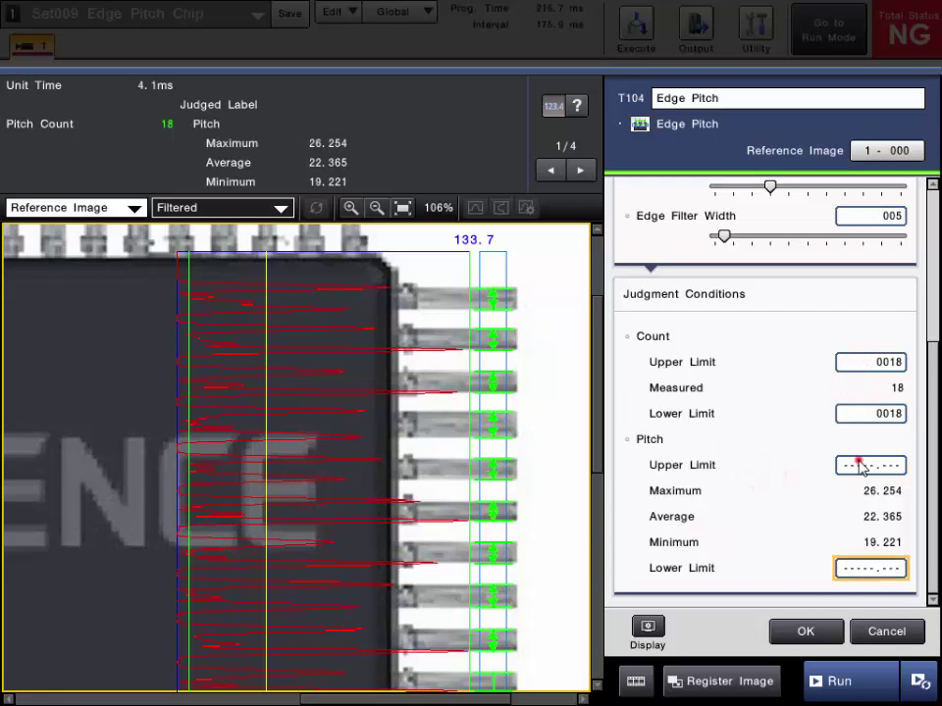
{"action": "left_click", "coordinate": [828, 309]}
{"action": "left_click", "coordinate": [828, 309]}
{"action": "left_click", "coordinate": [788, 413]}
{"action": "left_click", "coordinate": [872, 570]}
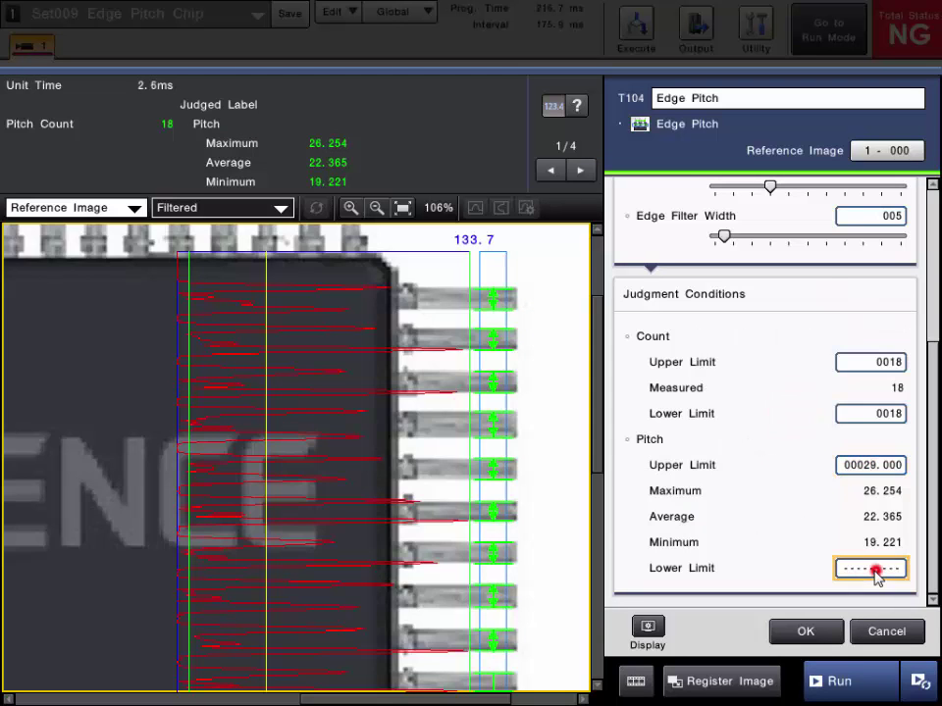
{"action": "left_click", "coordinate": [753, 458]}
{"action": "left_click", "coordinate": [753, 458]}
{"action": "left_click", "coordinate": [709, 523]}
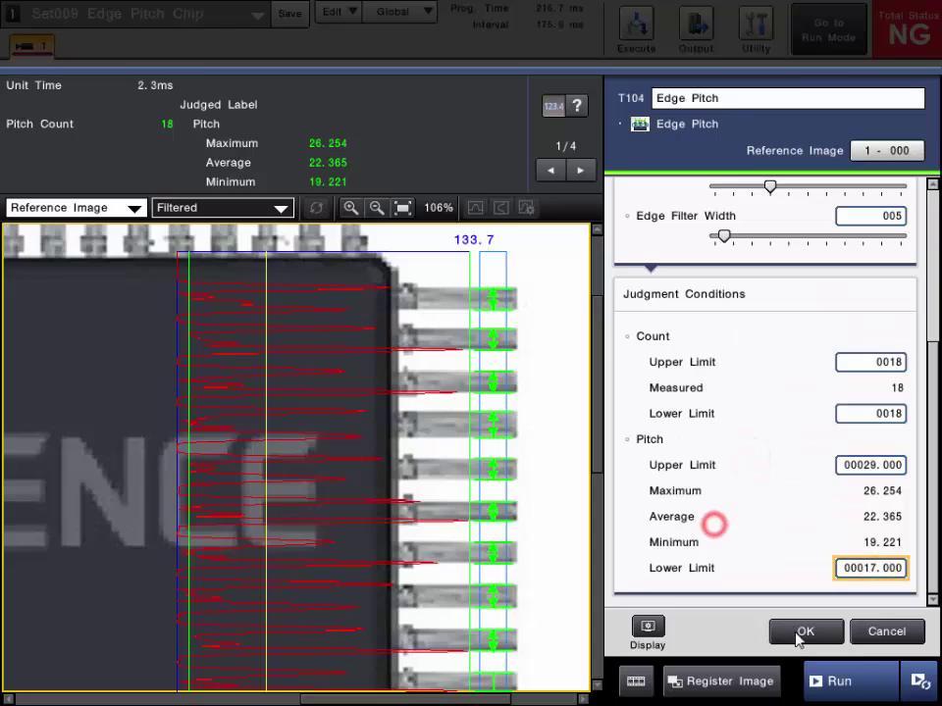
{"action": "left_click", "coordinate": [803, 633]}
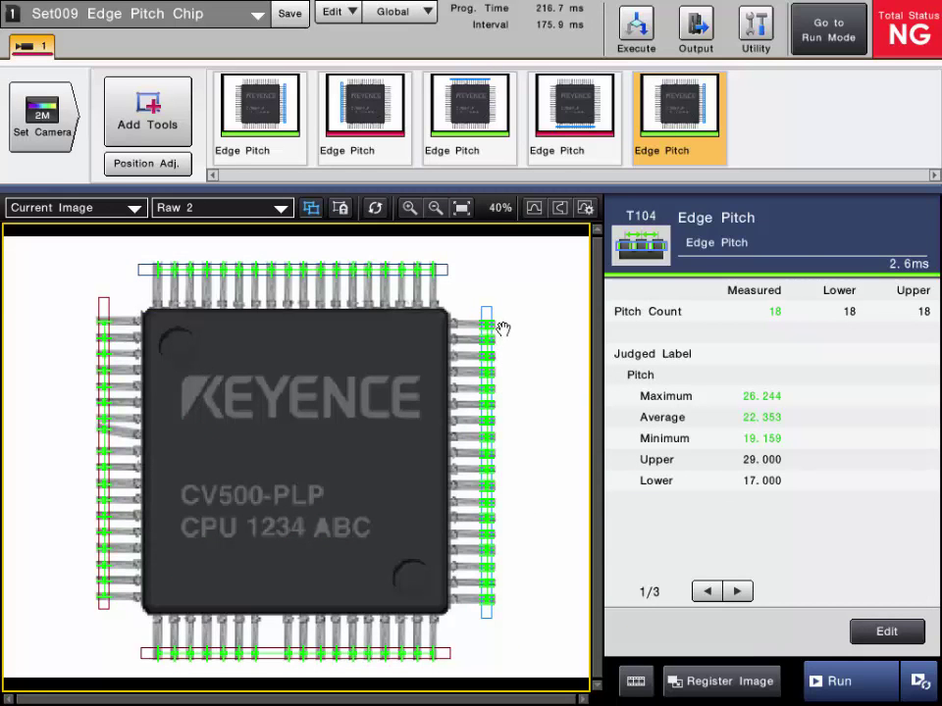
Reopen T104's settings, zoom into the image, and expand its full Detection Conditions
{"action": "left_click", "coordinate": [886, 636]}
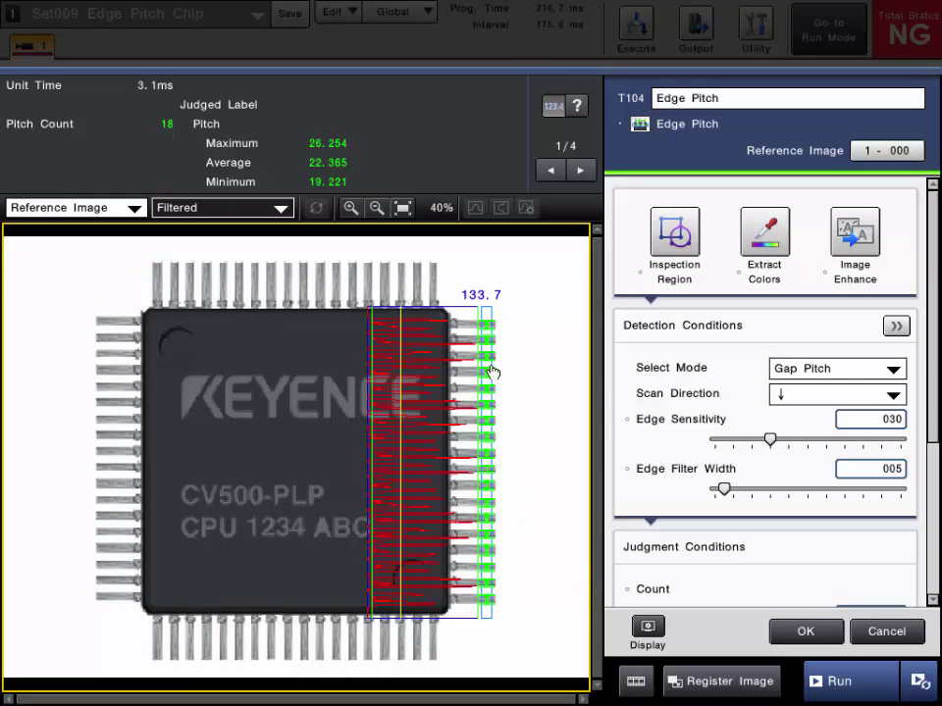
{"action": "scroll", "coordinate": [478, 340], "scroll_direction": "up", "scroll_amount": 1}
{"action": "scroll", "coordinate": [478, 340], "scroll_direction": "up", "scroll_amount": 3}
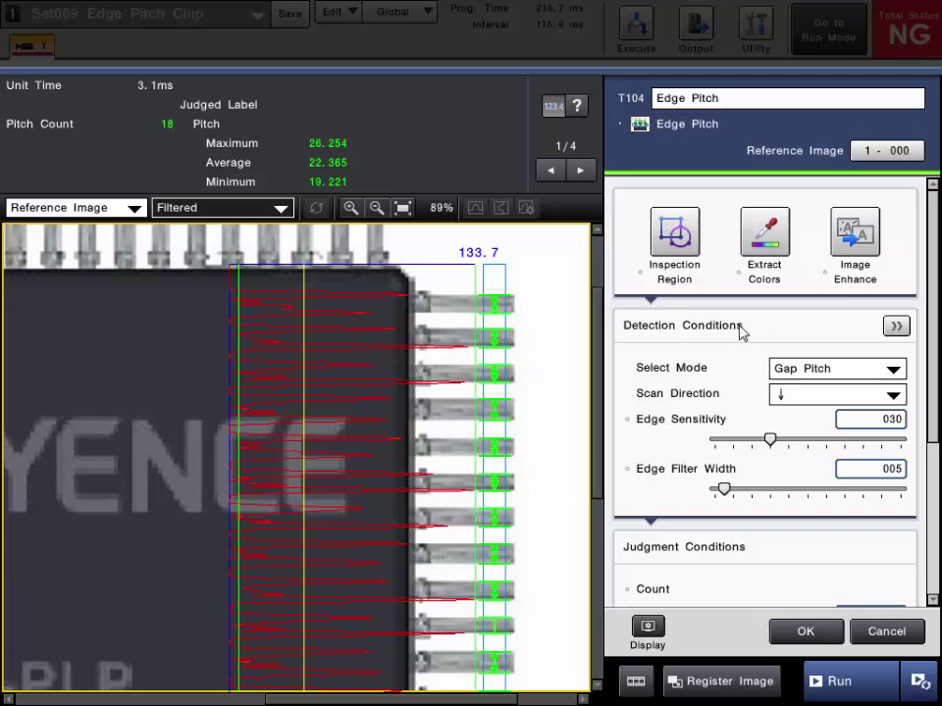
{"action": "left_click", "coordinate": [894, 327]}
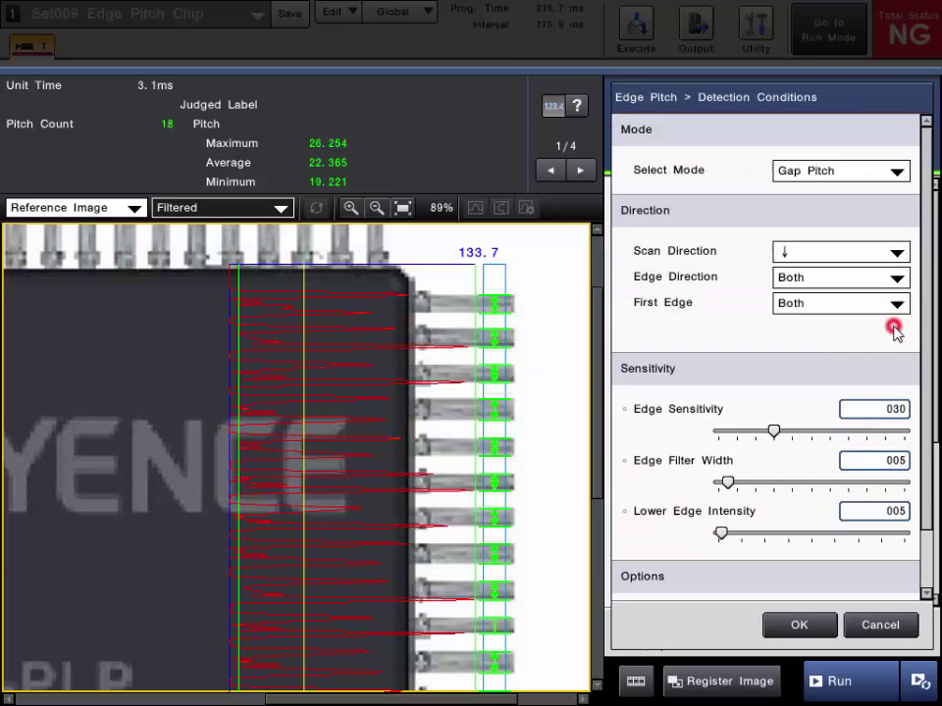
Try Dark to Light for T104's First Edge, then set it back to Both
{"action": "left_click", "coordinate": [677, 305]}
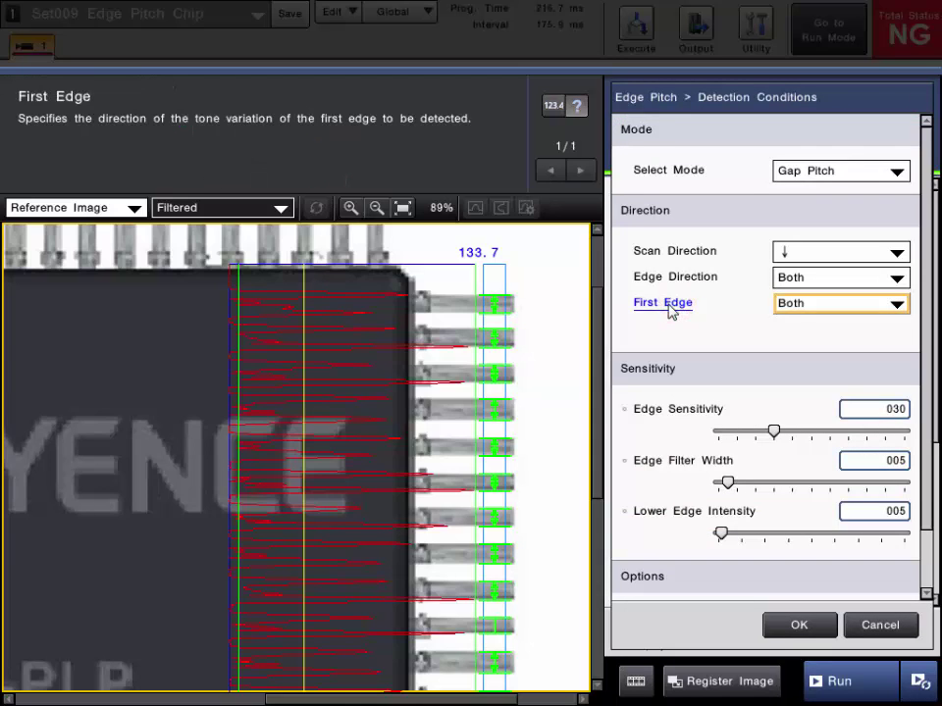
{"action": "left_click", "coordinate": [771, 305]}
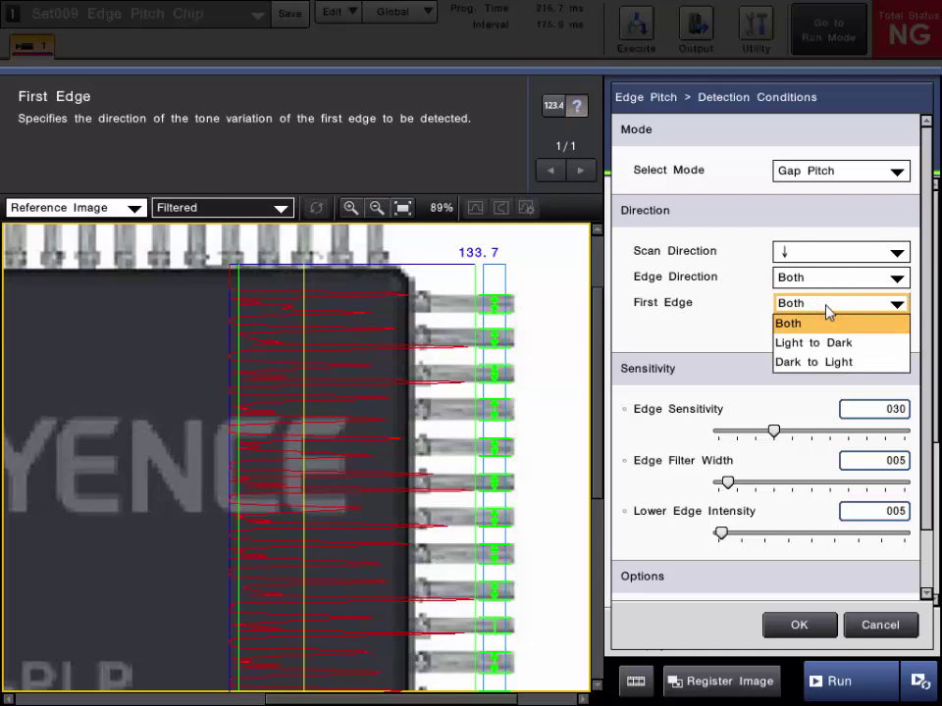
{"action": "left_click", "coordinate": [835, 360]}
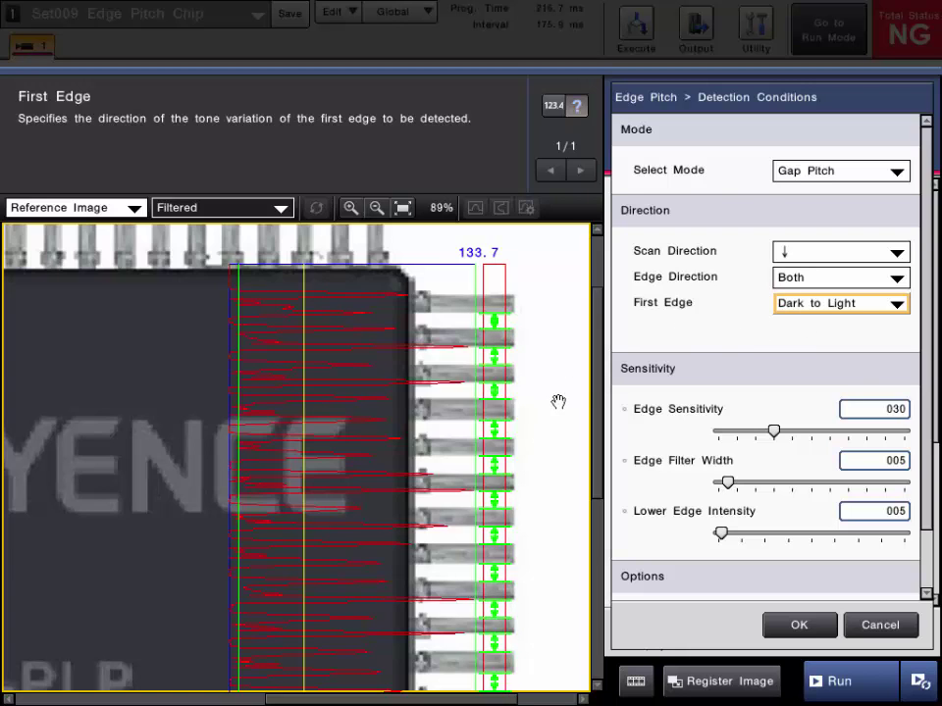
{"action": "scroll", "coordinate": [600, 411], "scroll_direction": "down", "scroll_amount": 3}
{"action": "scroll", "coordinate": [467, 300], "scroll_direction": "up", "scroll_amount": 4}
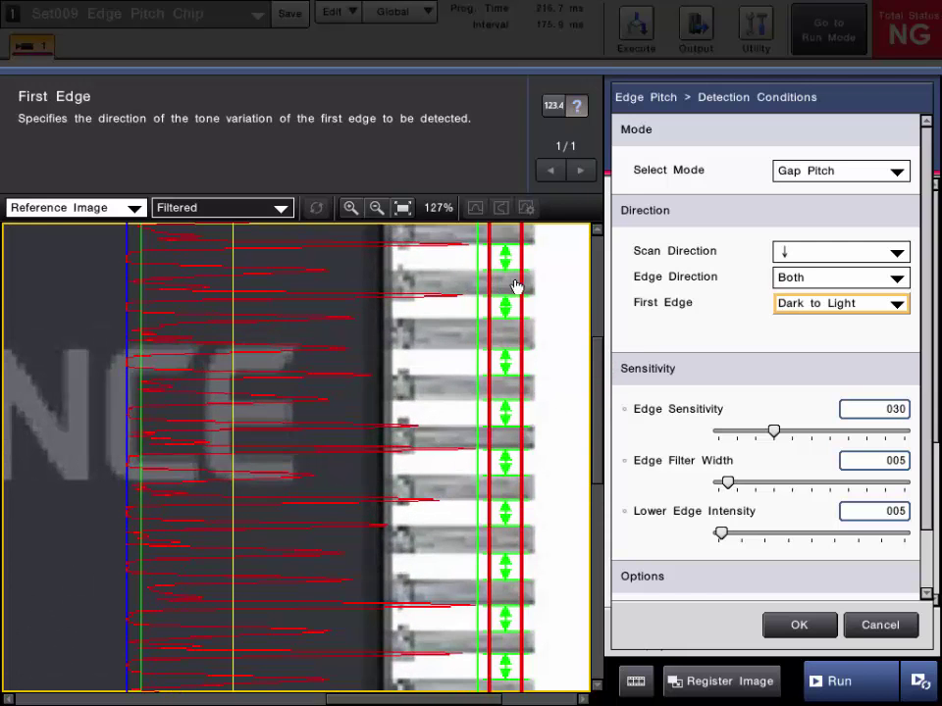
{"action": "scroll", "coordinate": [595, 374], "scroll_direction": "up", "scroll_amount": 2}
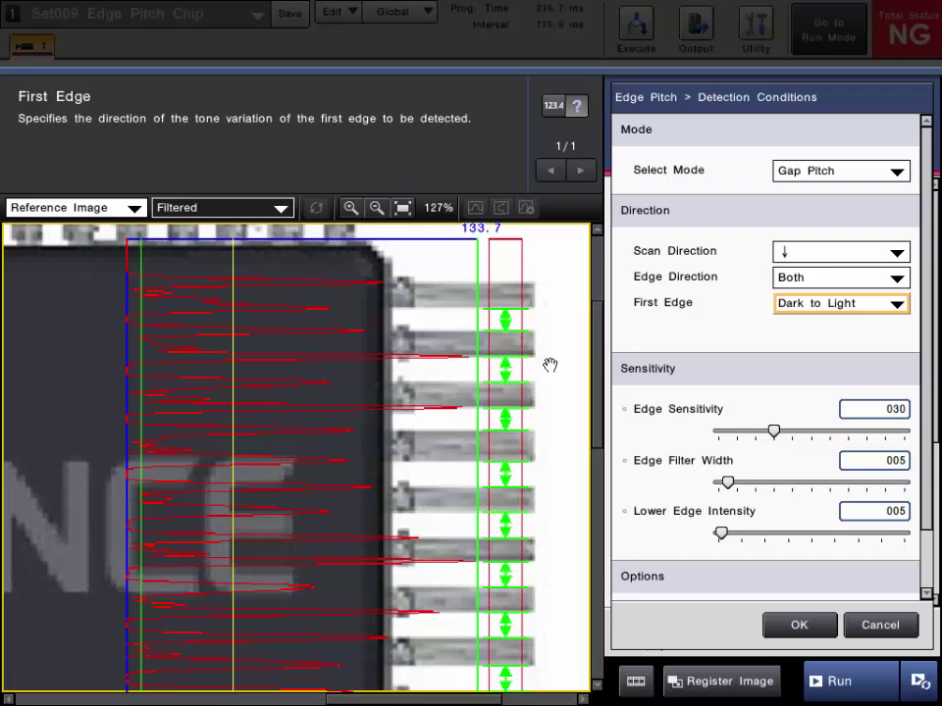
{"action": "left_click", "coordinate": [814, 311]}
{"action": "left_click", "coordinate": [788, 323]}
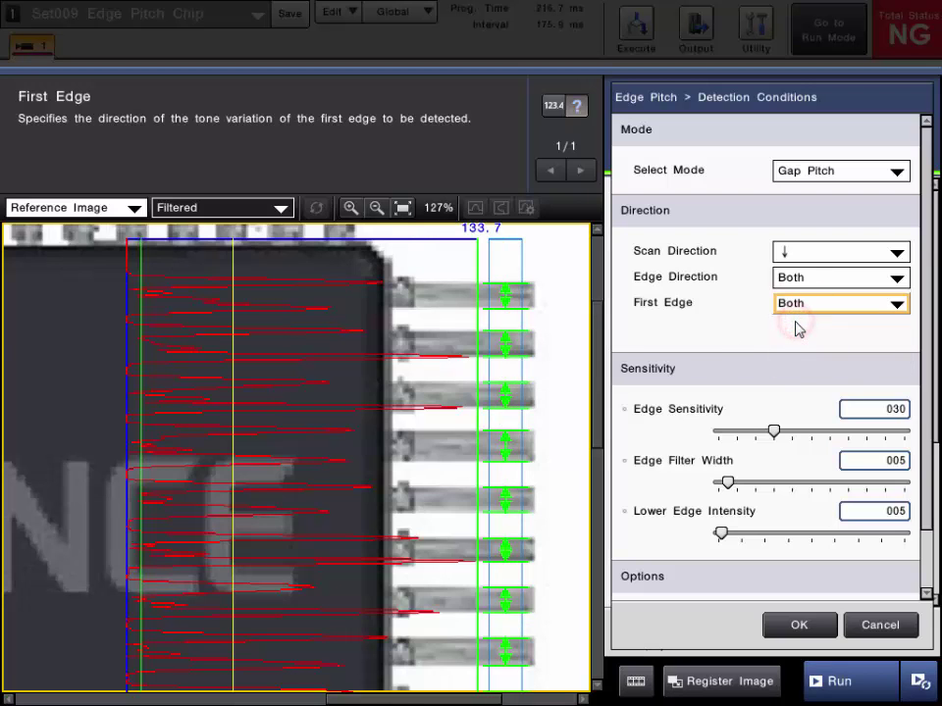
Fit the chip image to the screen and close T104's settings with OK twice
{"action": "left_click", "coordinate": [403, 208]}
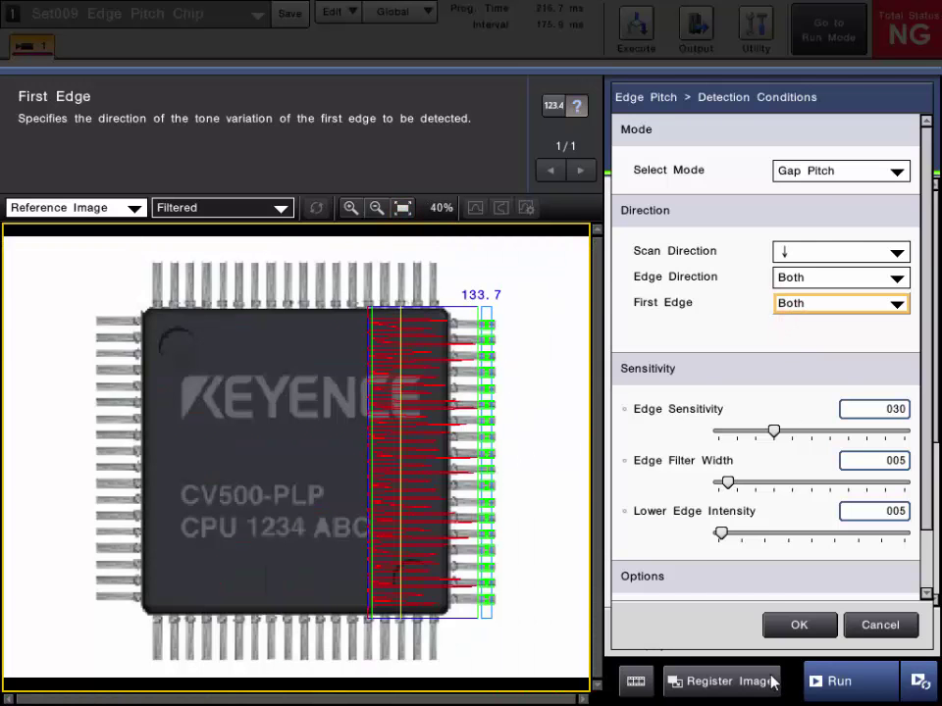
{"action": "left_click", "coordinate": [786, 631]}
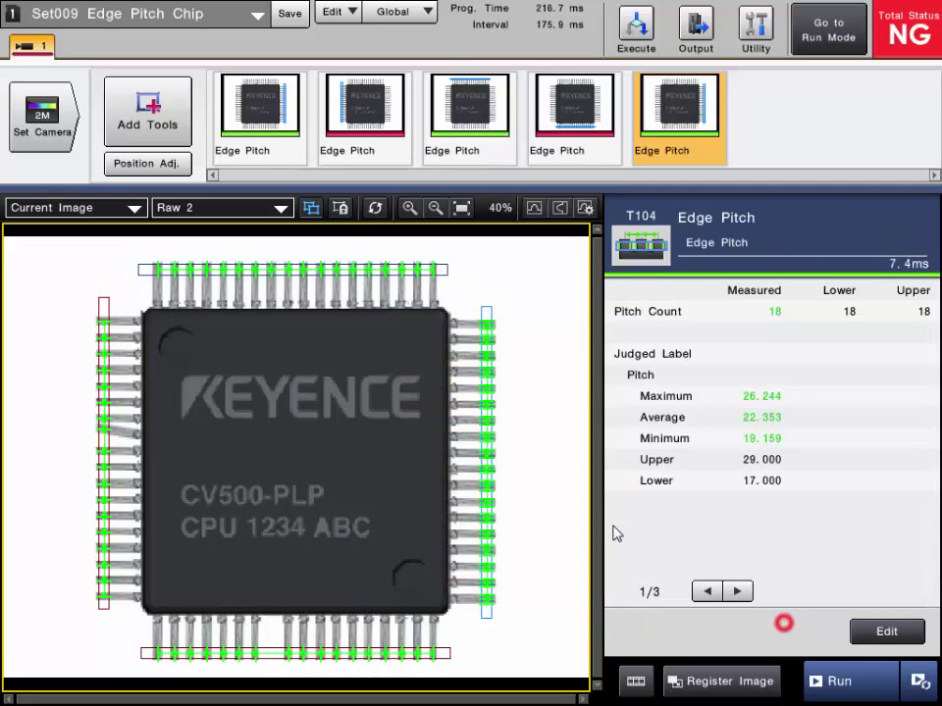
{"action": "left_click", "coordinate": [786, 629]}
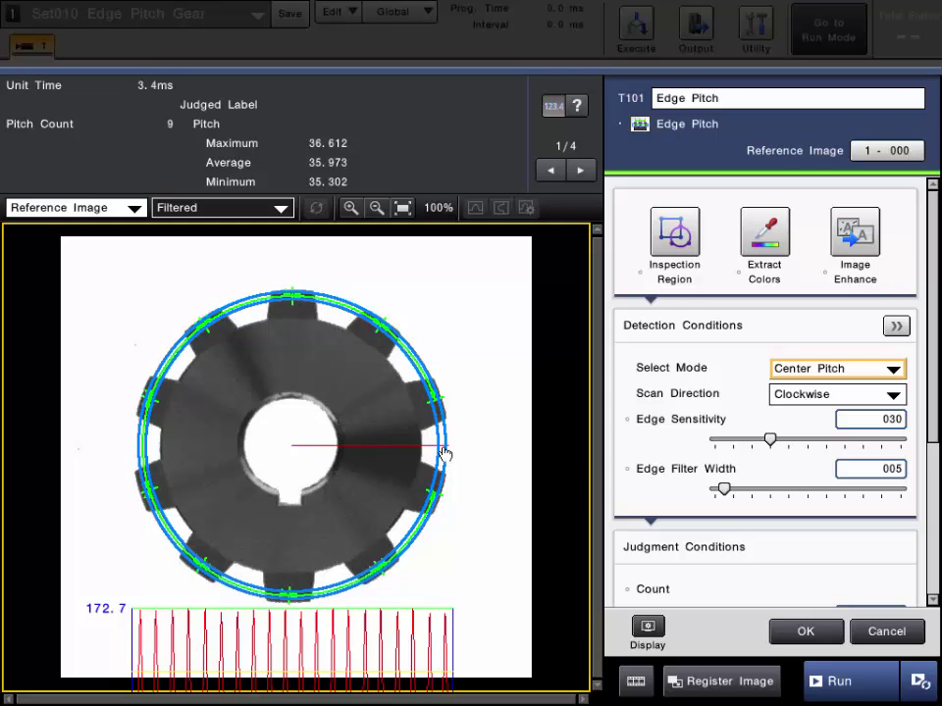
Try Gap Pitch on the gear tool T101, then keep it in Center Pitch mode
{"action": "left_click", "coordinate": [813, 373]}
{"action": "left_click", "coordinate": [813, 371]}
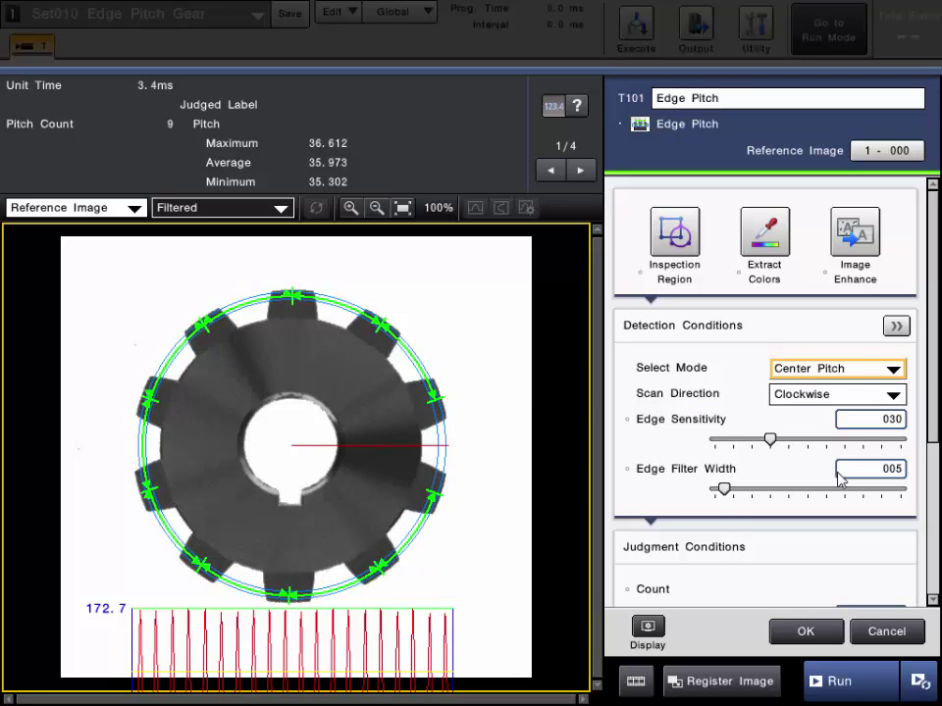
{"action": "left_click", "coordinate": [802, 365]}
{"action": "left_click", "coordinate": [832, 386]}
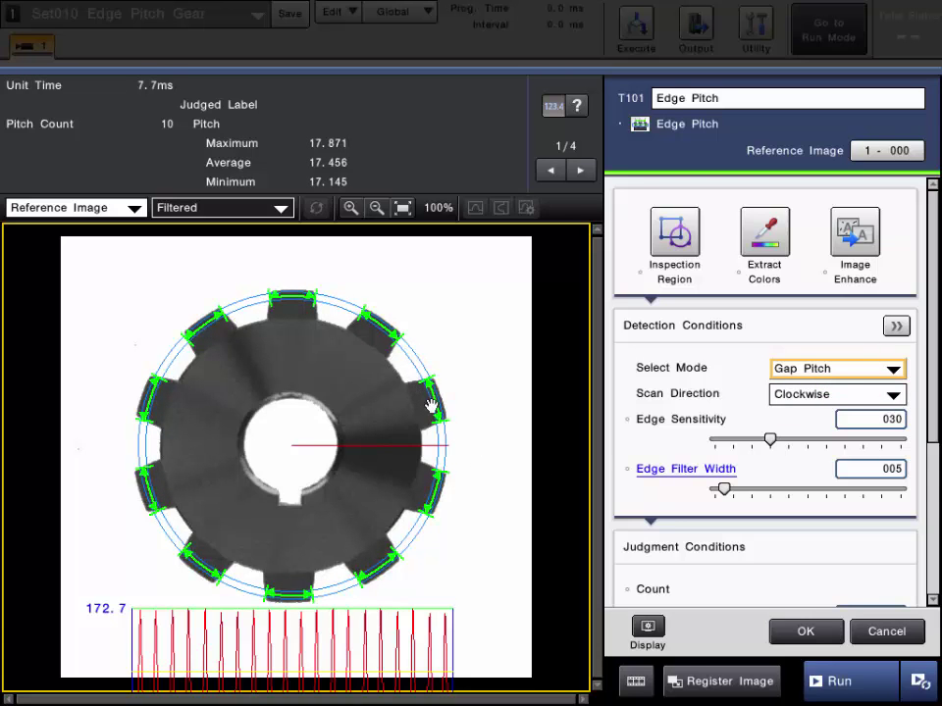
{"action": "left_click", "coordinate": [850, 367]}
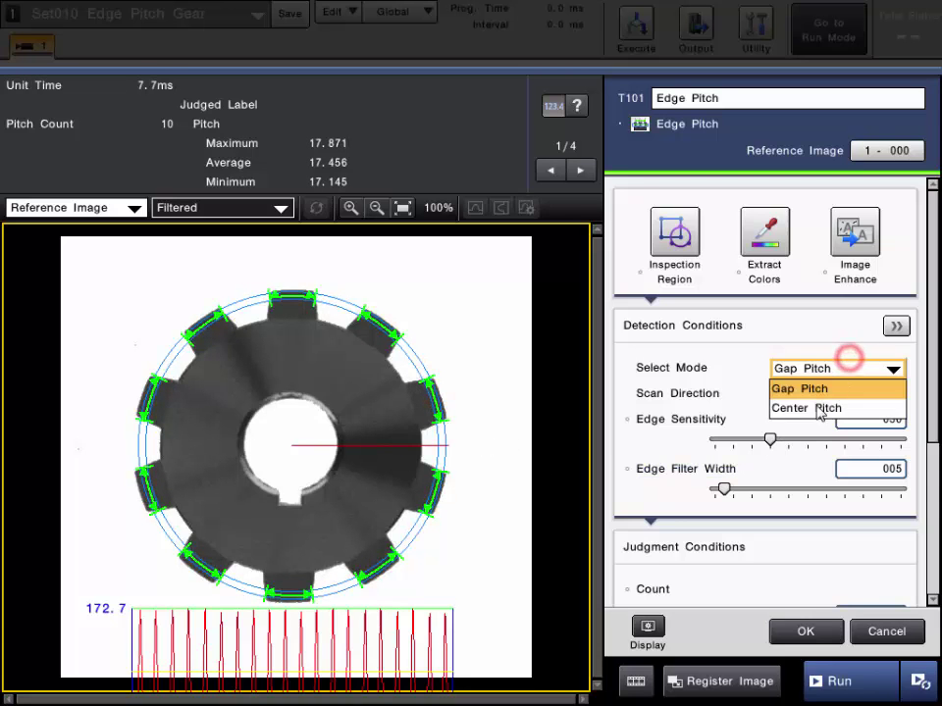
{"action": "left_click", "coordinate": [811, 408]}
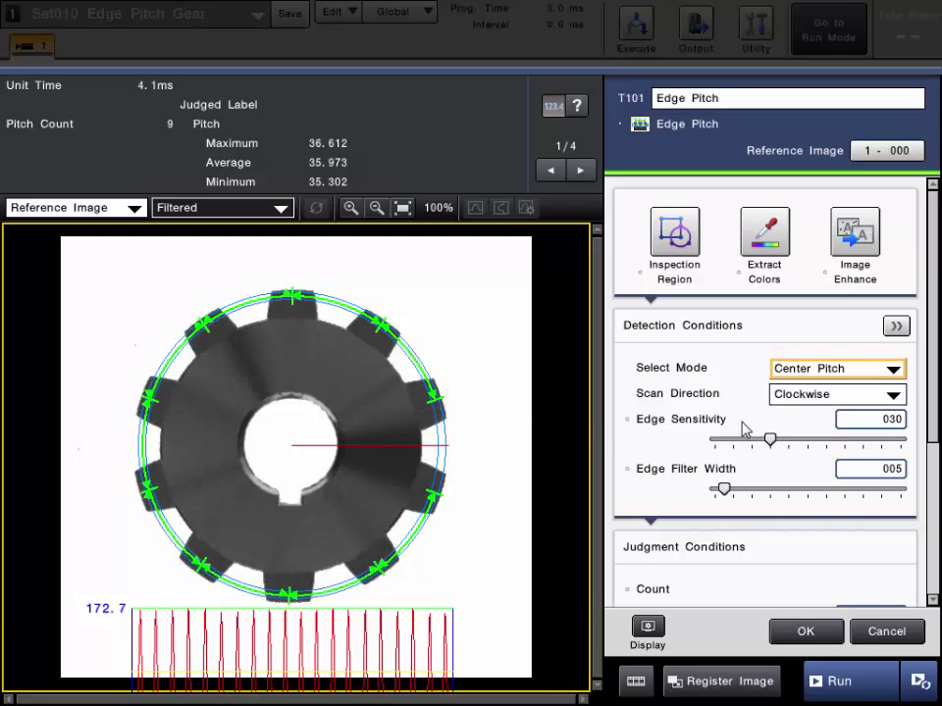
Keep the Clockwise scan direction and review Starting Angle in the full detection conditions
{"action": "left_click", "coordinate": [828, 392]}
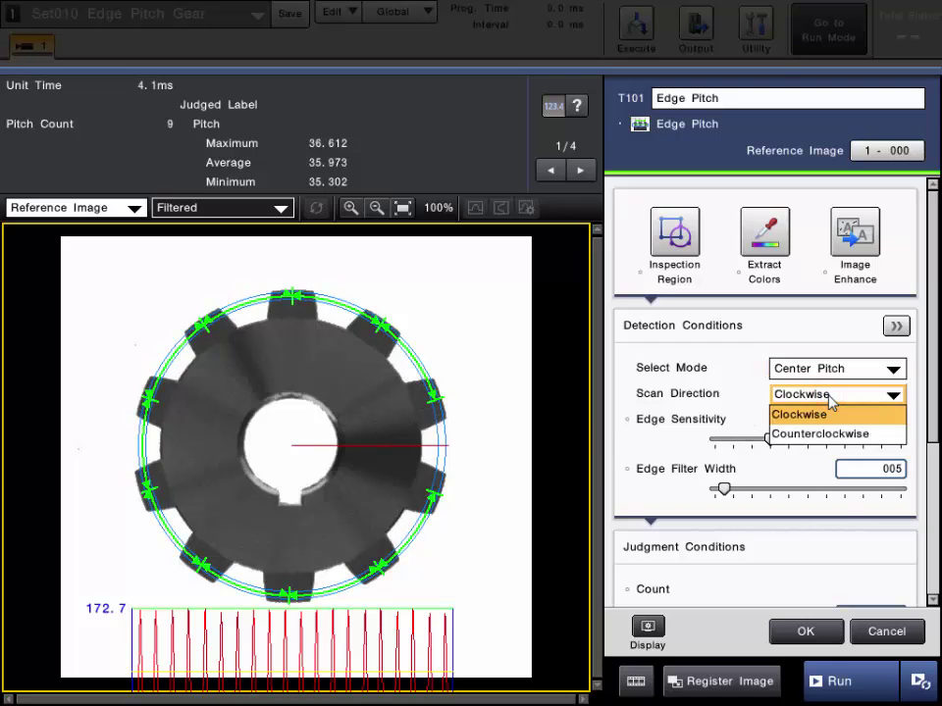
{"action": "left_click", "coordinate": [830, 402]}
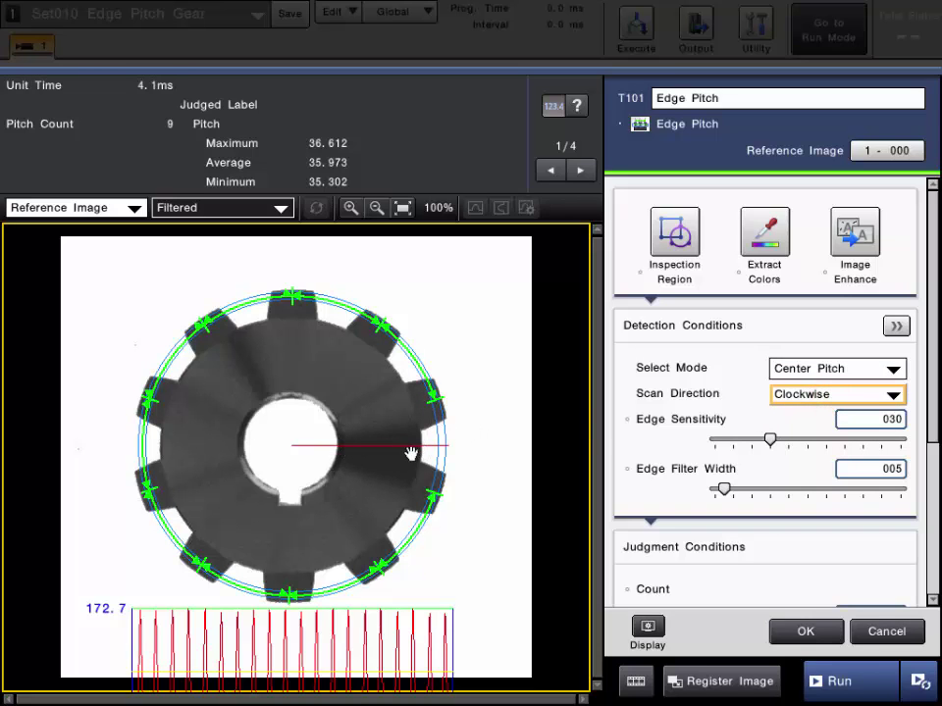
{"action": "left_click", "coordinate": [894, 327]}
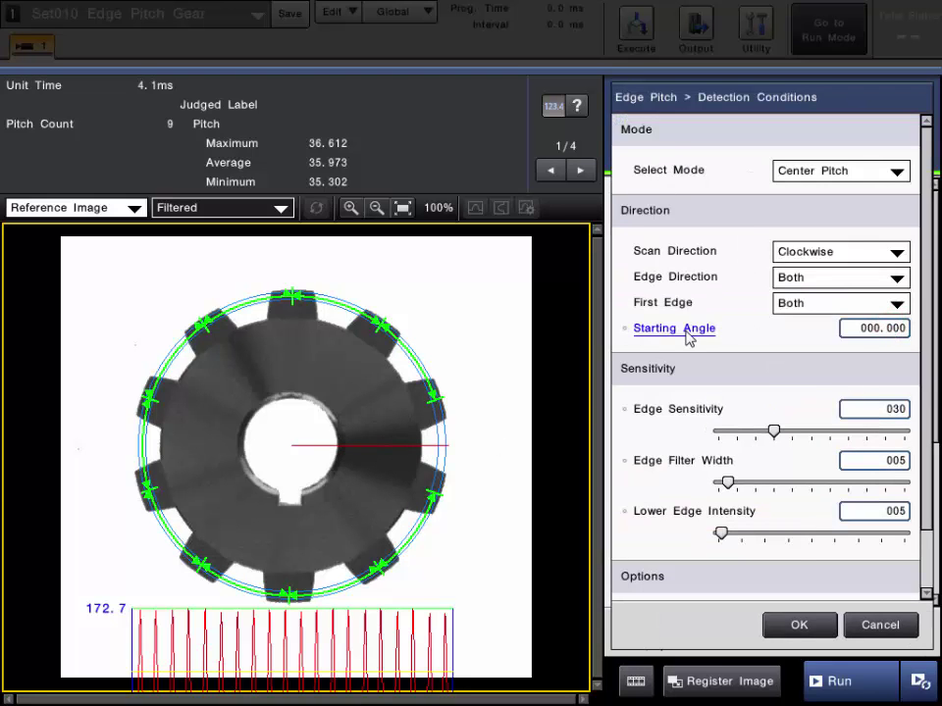
{"action": "left_click", "coordinate": [687, 337]}
{"action": "left_click", "coordinate": [791, 629]}
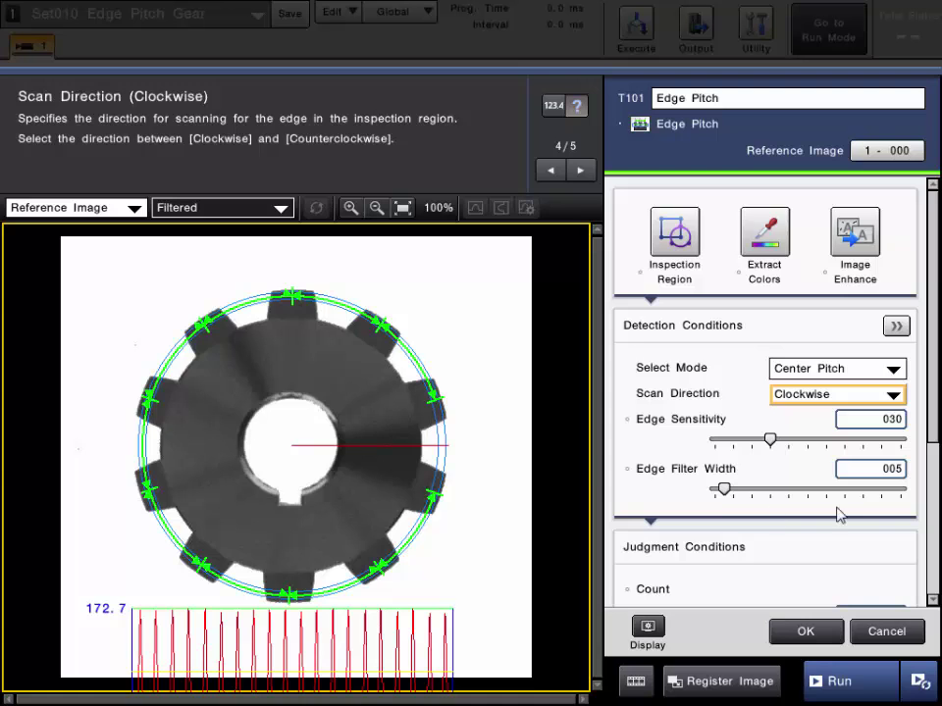
Set the gear tool's count upper and lower limits both to 9
{"action": "scroll", "coordinate": [933, 373], "scroll_direction": "down", "scroll_amount": 5}
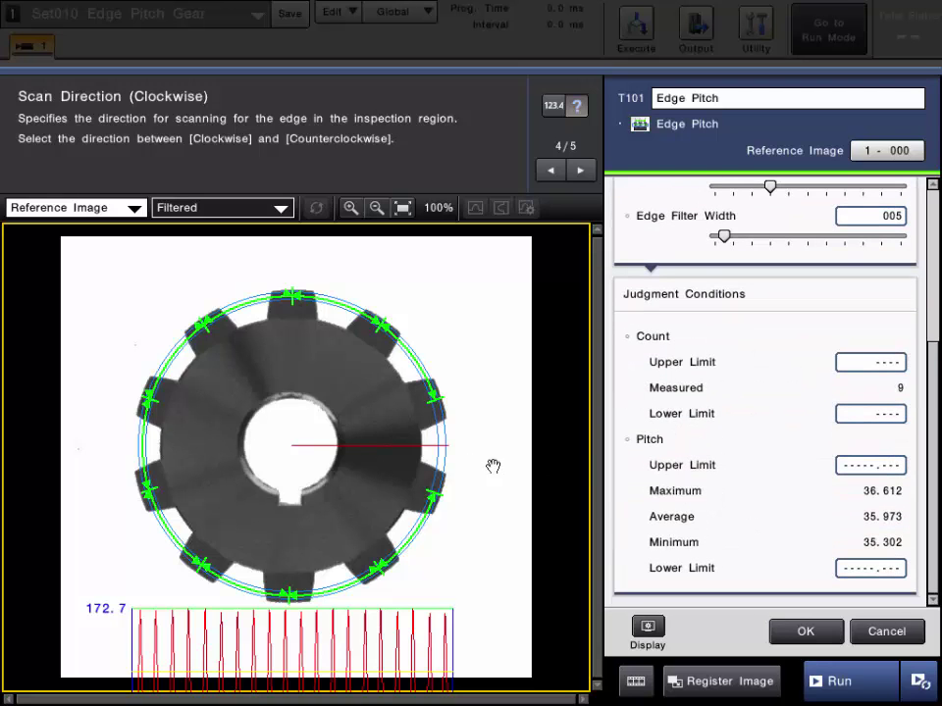
{"action": "left_click", "coordinate": [876, 365]}
{"action": "left_click", "coordinate": [799, 314]}
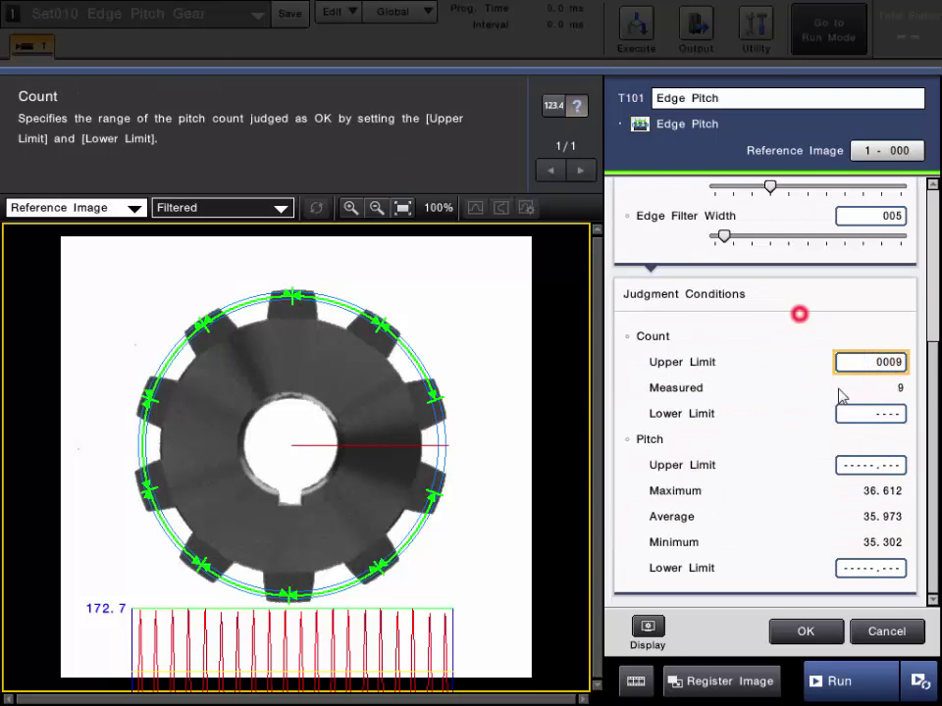
{"action": "left_click", "coordinate": [867, 413]}
{"action": "left_click", "coordinate": [778, 562]}
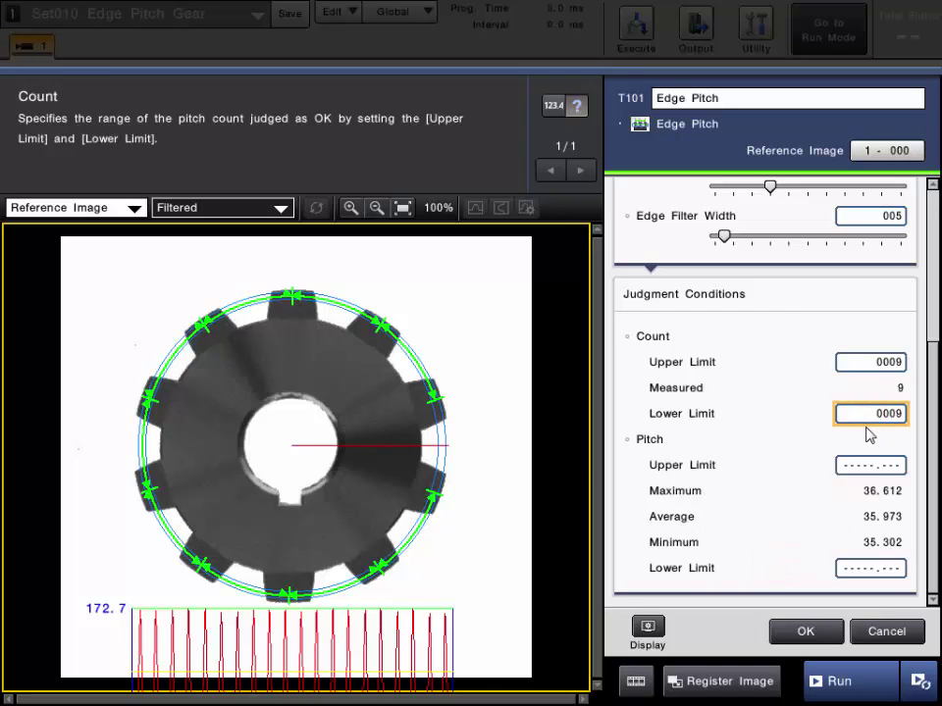
Set pitch limits to 38 upper and 32 lower, apply, and measure a new gear image
{"action": "left_click", "coordinate": [873, 465]}
{"action": "left_click", "coordinate": [828, 308]}
{"action": "left_click", "coordinate": [778, 420]}
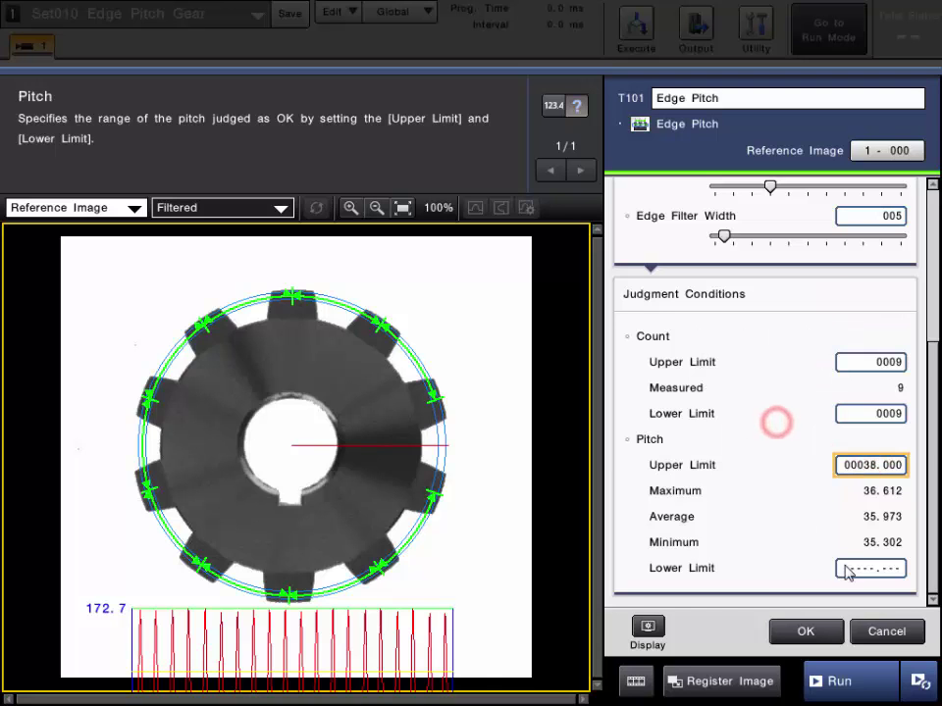
{"action": "left_click", "coordinate": [849, 568]}
{"action": "left_click", "coordinate": [757, 459]}
{"action": "left_click", "coordinate": [756, 458]}
{"action": "left_click", "coordinate": [756, 458]}
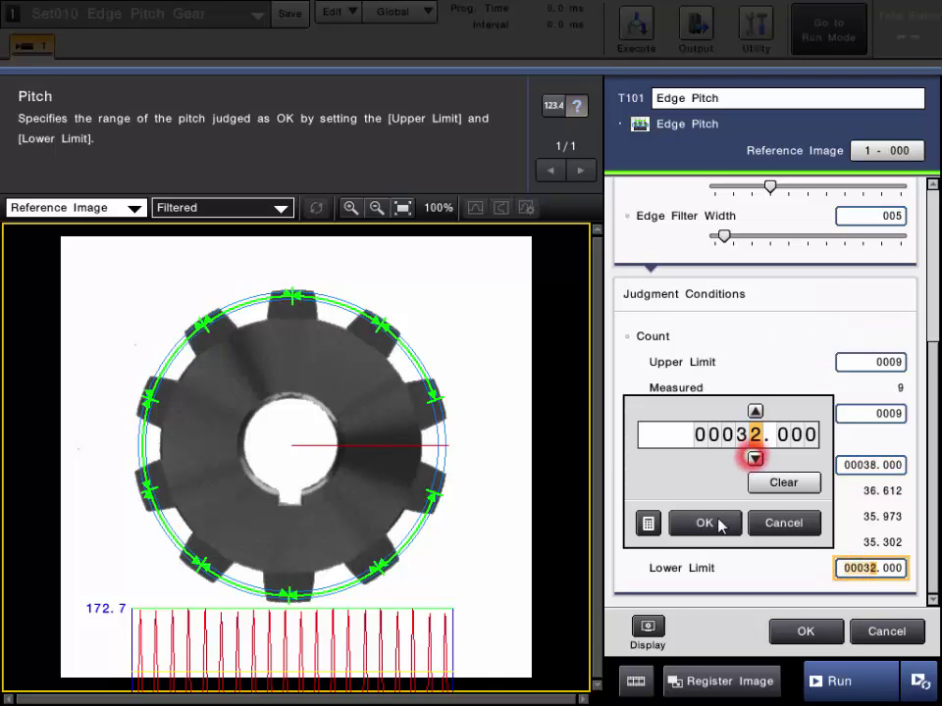
{"action": "left_click", "coordinate": [717, 522]}
{"action": "left_click", "coordinate": [805, 630]}
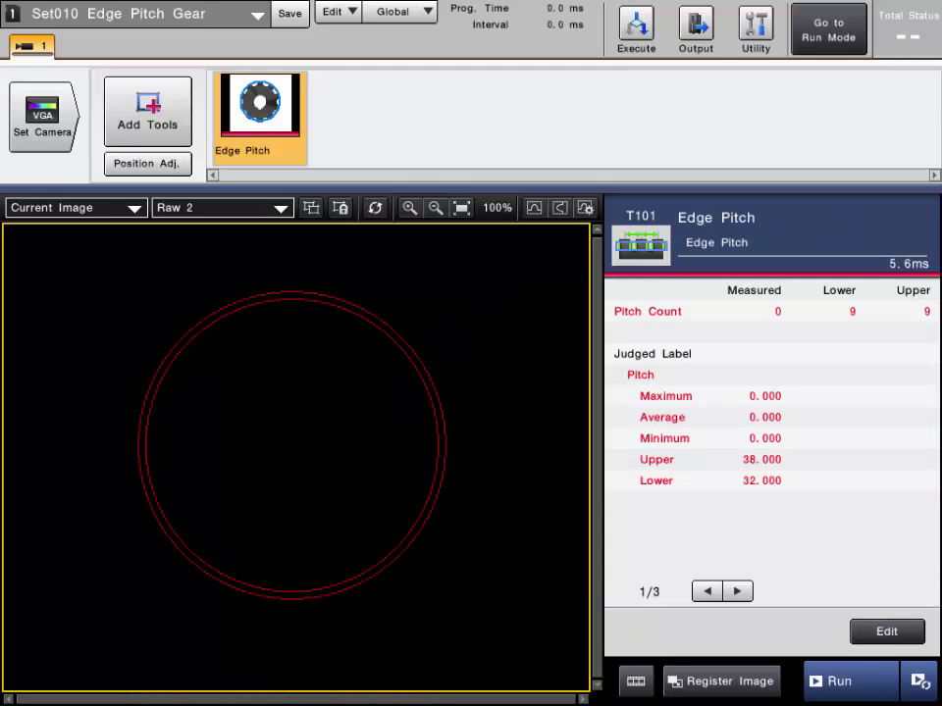
{"action": "left_click", "coordinate": [867, 683]}
Run measurements on successive gear images until one counts 7 pitches and judges NG
{"action": "left_click", "coordinate": [864, 682]}
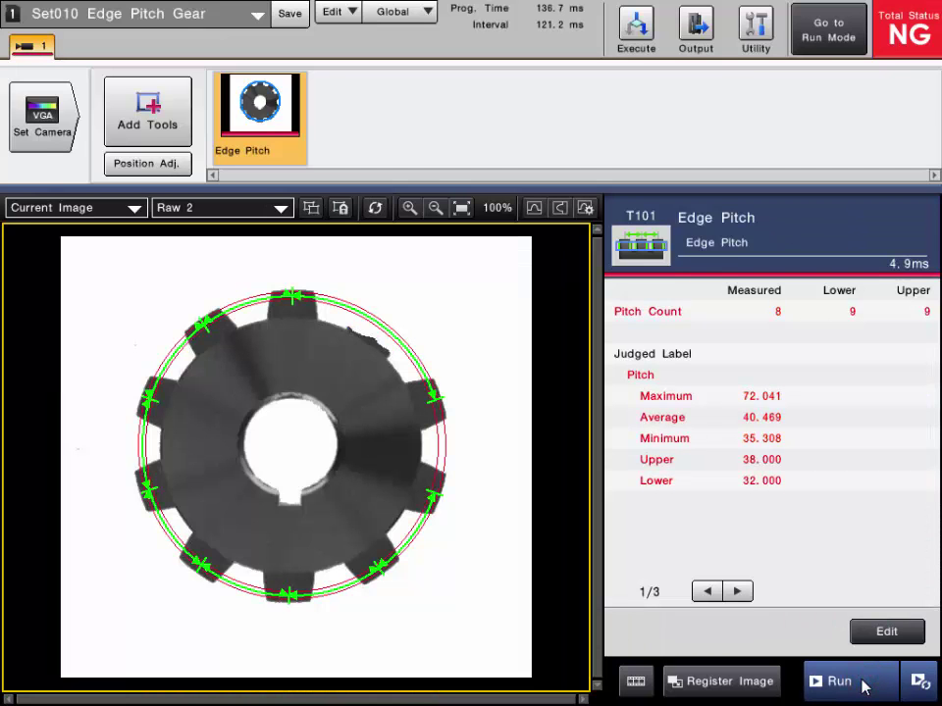
{"action": "left_click", "coordinate": [859, 683]}
{"action": "left_click", "coordinate": [859, 683]}
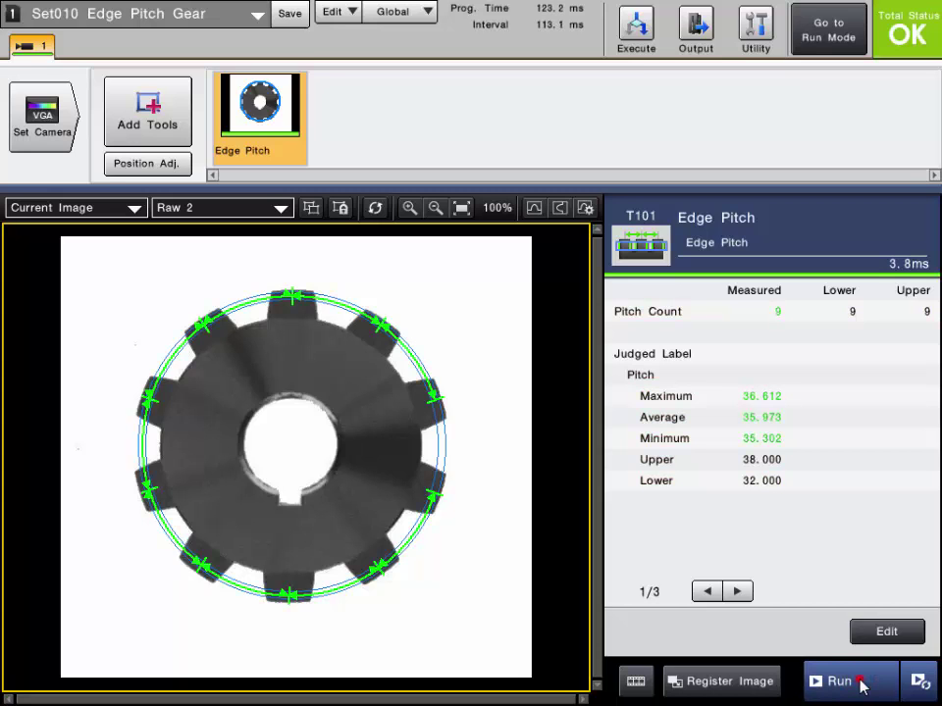
{"action": "left_click", "coordinate": [860, 683]}
{"action": "left_click", "coordinate": [860, 683]}
{"action": "left_click", "coordinate": [860, 683]}
{"action": "left_click", "coordinate": [860, 683]}
{"action": "left_click", "coordinate": [859, 683]}
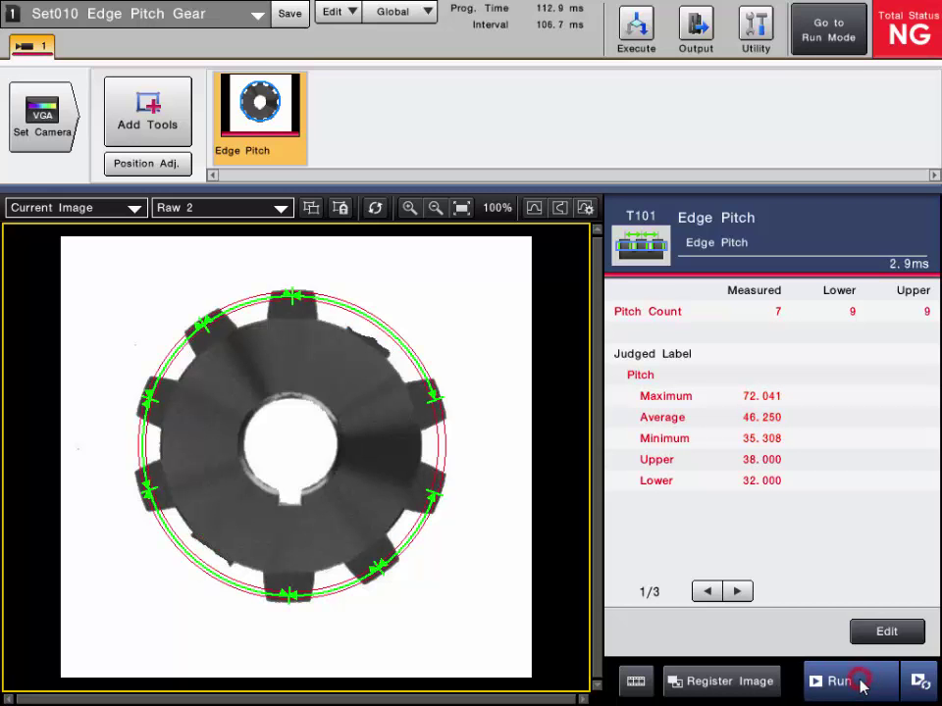
{"action": "left_click", "coordinate": [832, 677]}
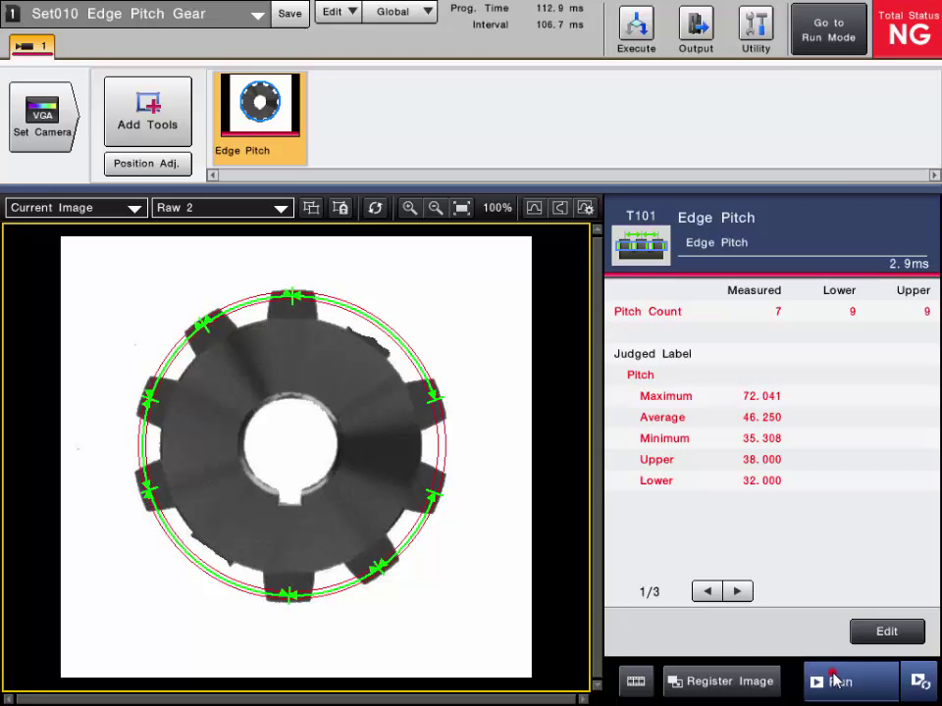
{"action": "left_click", "coordinate": [832, 677]}
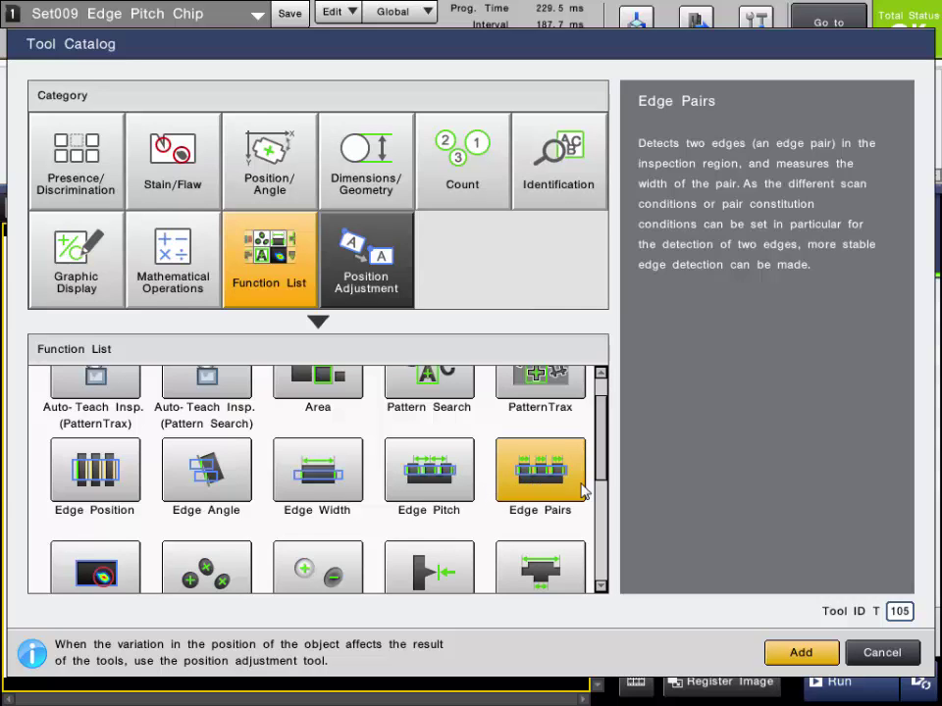
Add an Edge Pairs tool from the Function List and narrow its region to the right pin column
{"action": "left_click", "coordinate": [375, 165]}
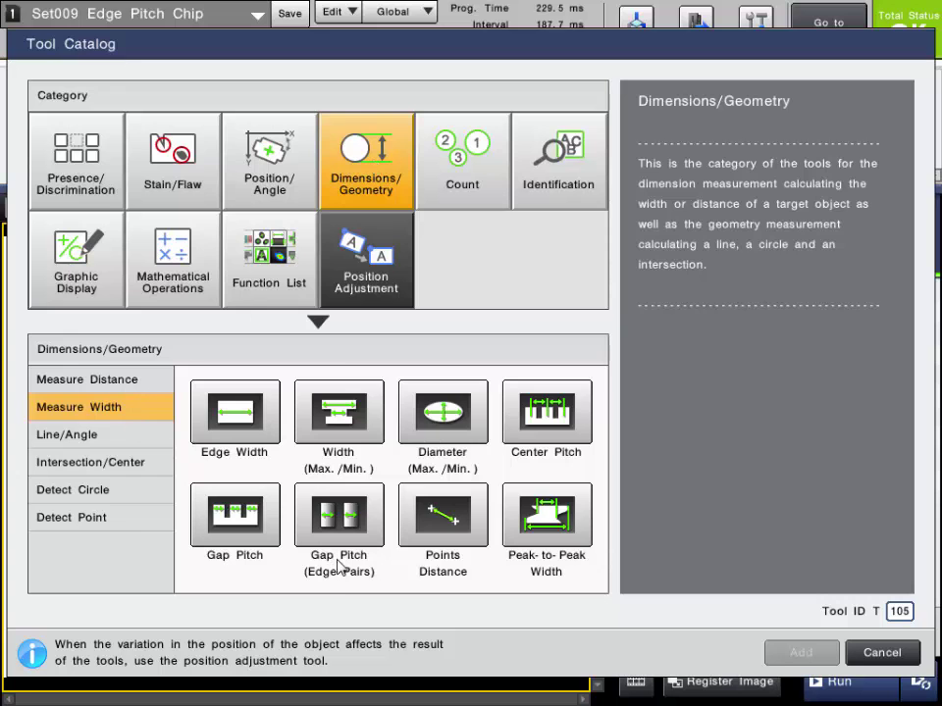
{"action": "left_click", "coordinate": [268, 278]}
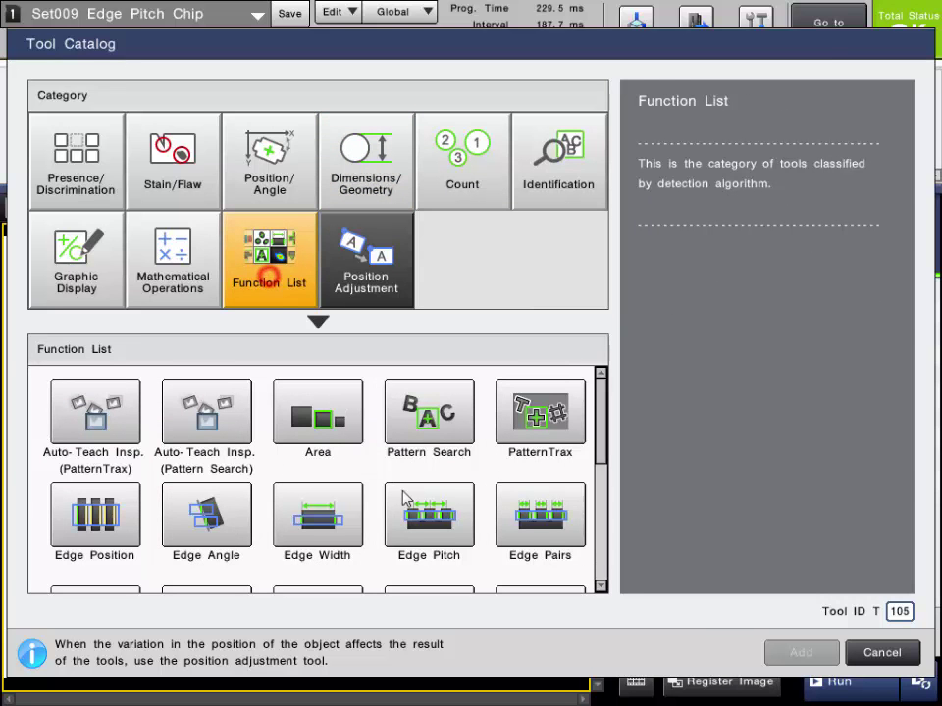
{"action": "left_click", "coordinate": [528, 530]}
{"action": "left_click", "coordinate": [797, 653]}
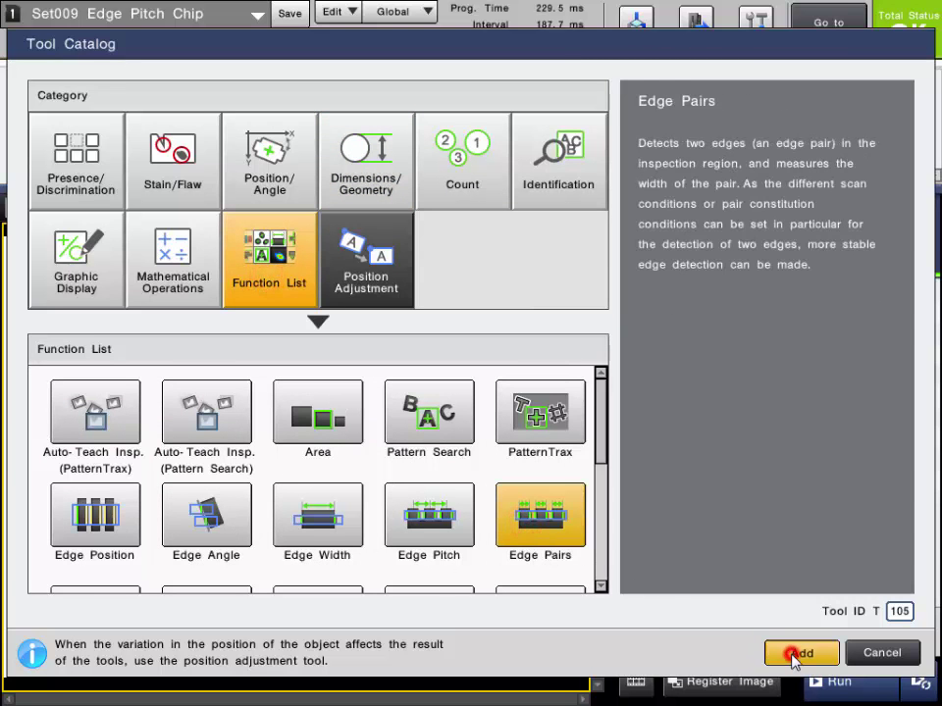
{"action": "left_click_drag", "start_coordinate": [98, 305], "coordinate": [480, 300]}
{"action": "left_click_drag", "start_coordinate": [501, 610], "coordinate": [491, 615]}
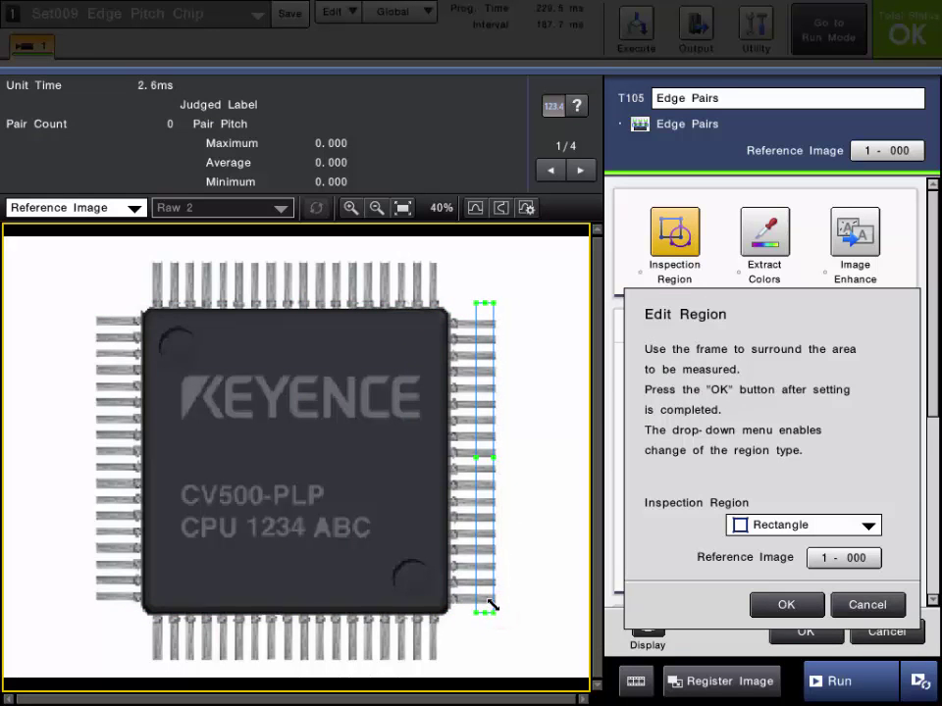
Confirm T105's region, choose Center Pitch mode, and set a downward scan direction
{"action": "left_click", "coordinate": [782, 604]}
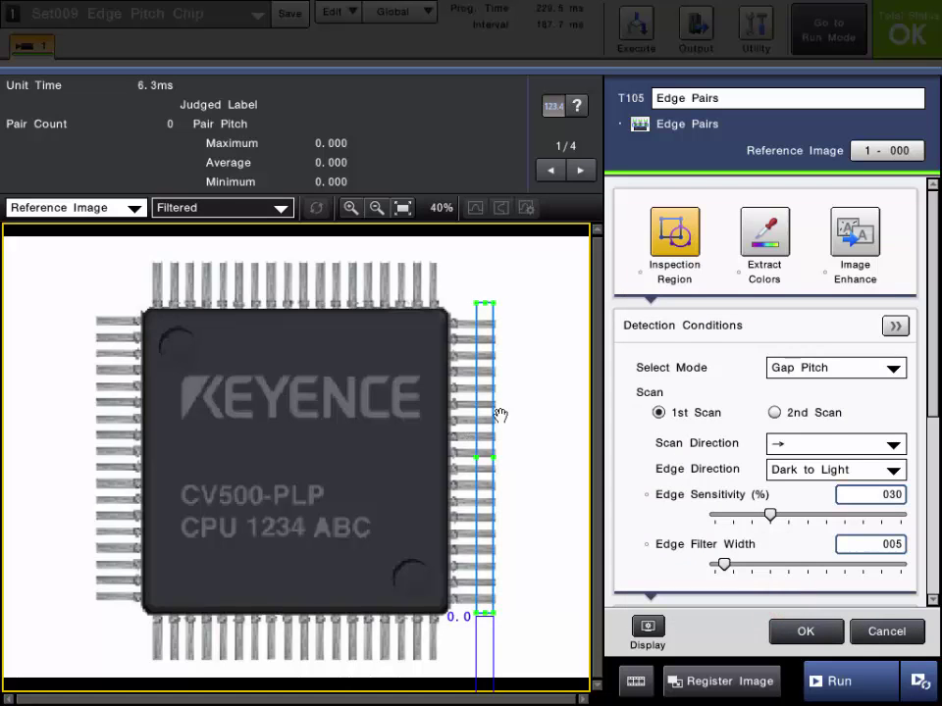
{"action": "left_click", "coordinate": [799, 365]}
{"action": "left_click", "coordinate": [817, 404]}
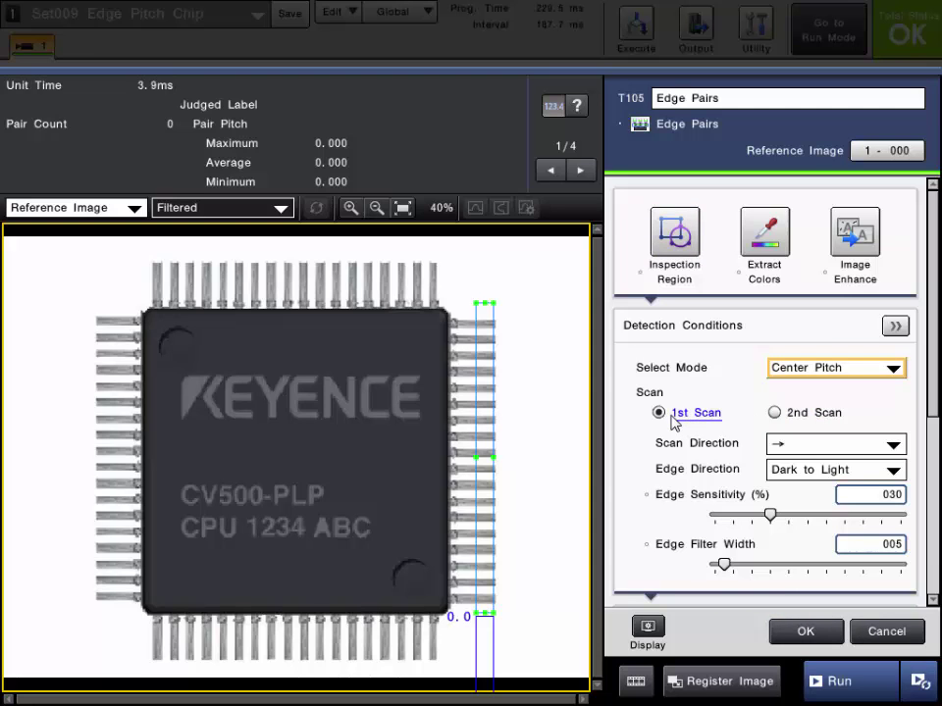
{"action": "left_click", "coordinate": [810, 444]}
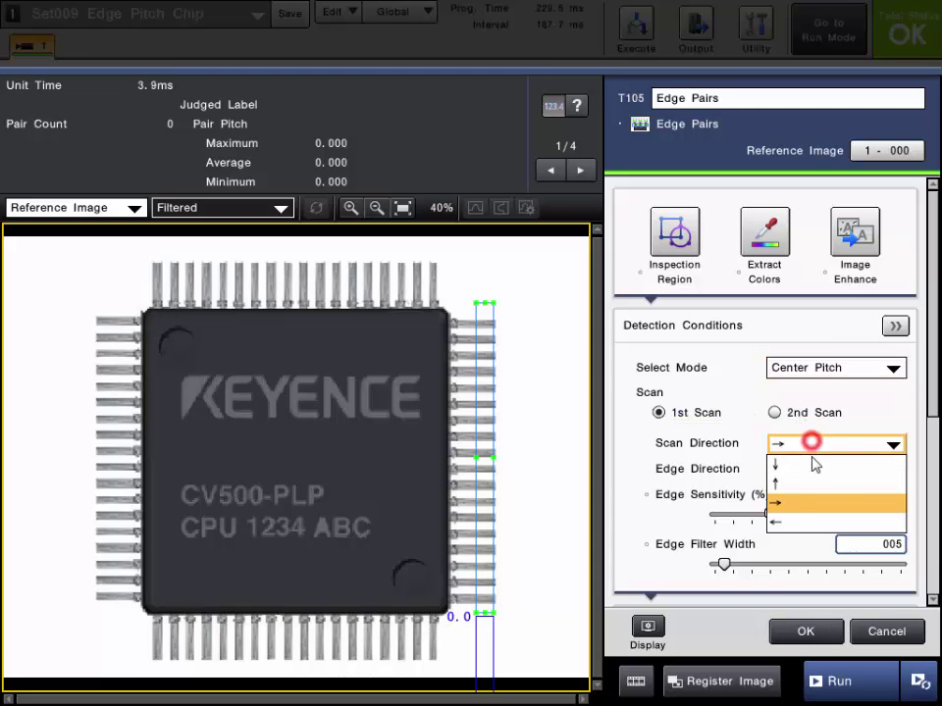
{"action": "left_click", "coordinate": [797, 463]}
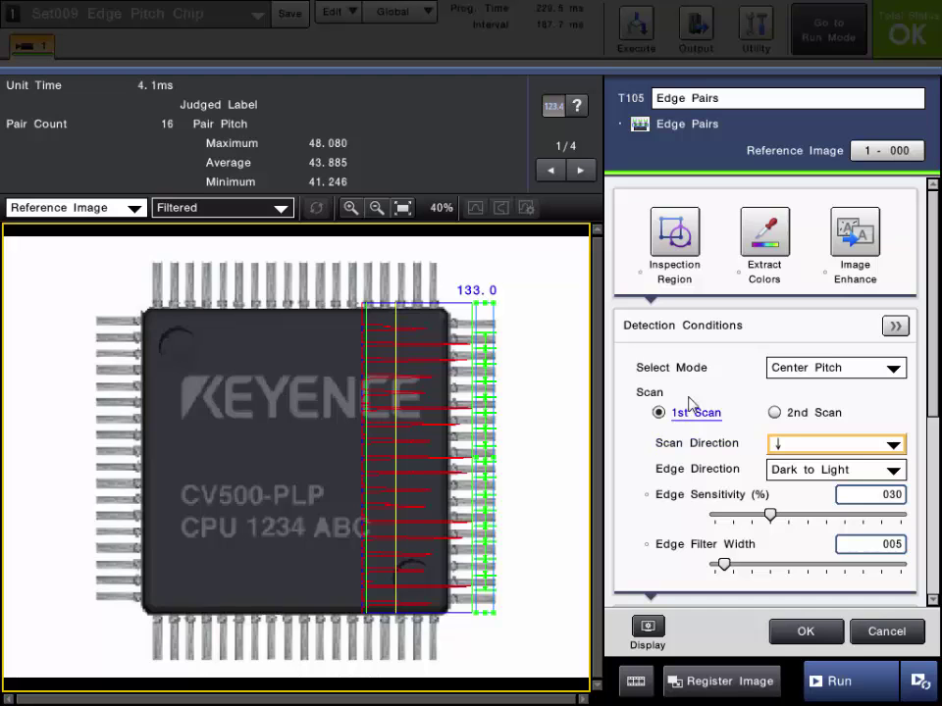
Set first scan edges Light to Dark, second scan Dark to Light, then switch to Gap Pitch
{"action": "left_click", "coordinate": [830, 470]}
{"action": "left_click", "coordinate": [807, 508]}
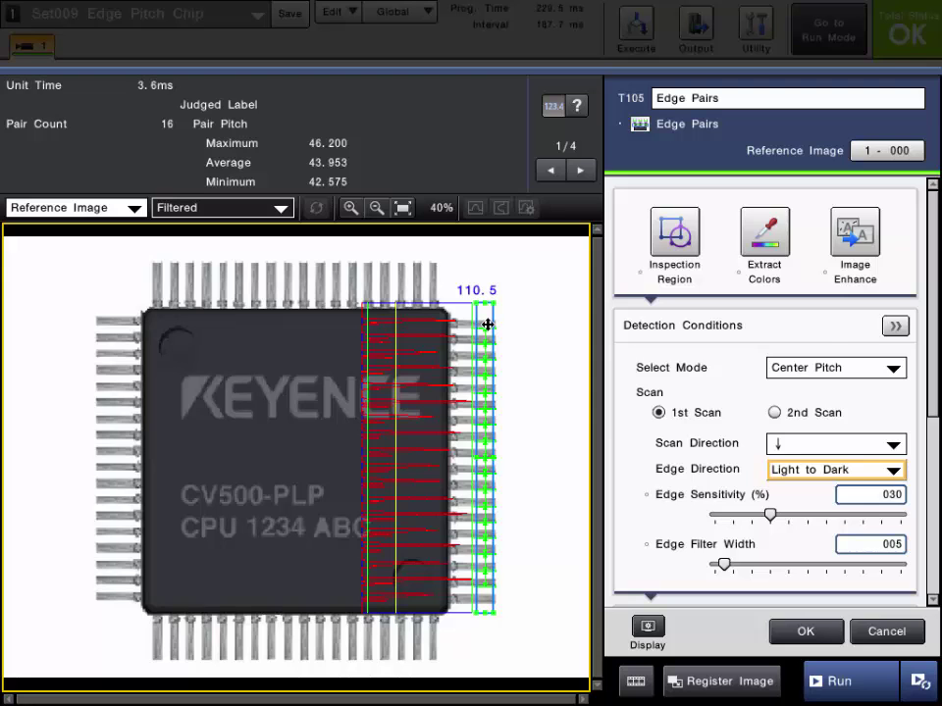
{"action": "left_click", "coordinate": [774, 412]}
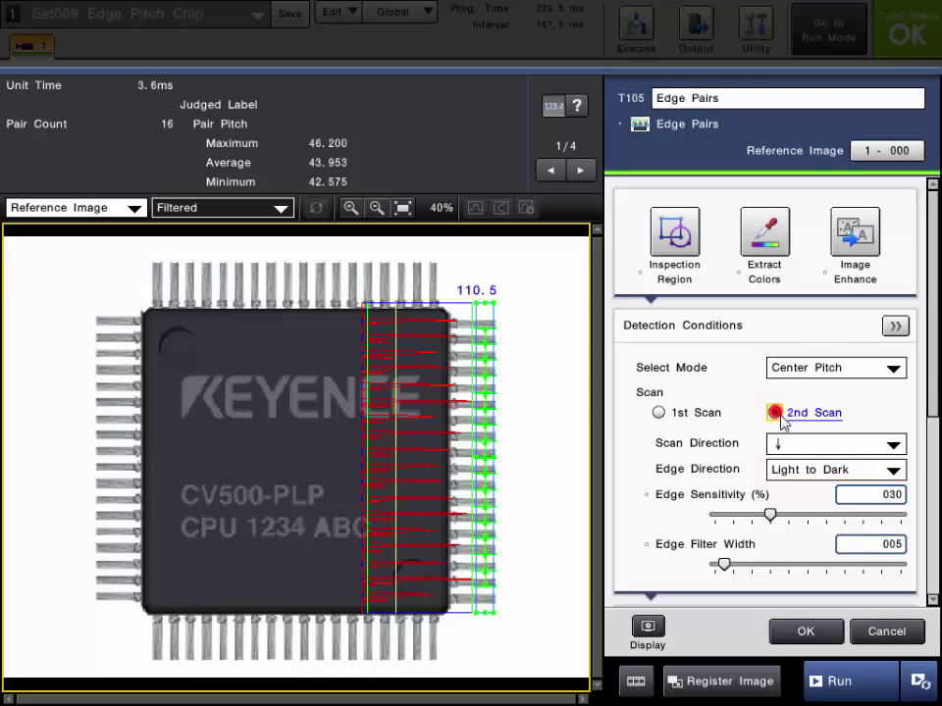
{"action": "left_click", "coordinate": [813, 471]}
{"action": "left_click", "coordinate": [801, 527]}
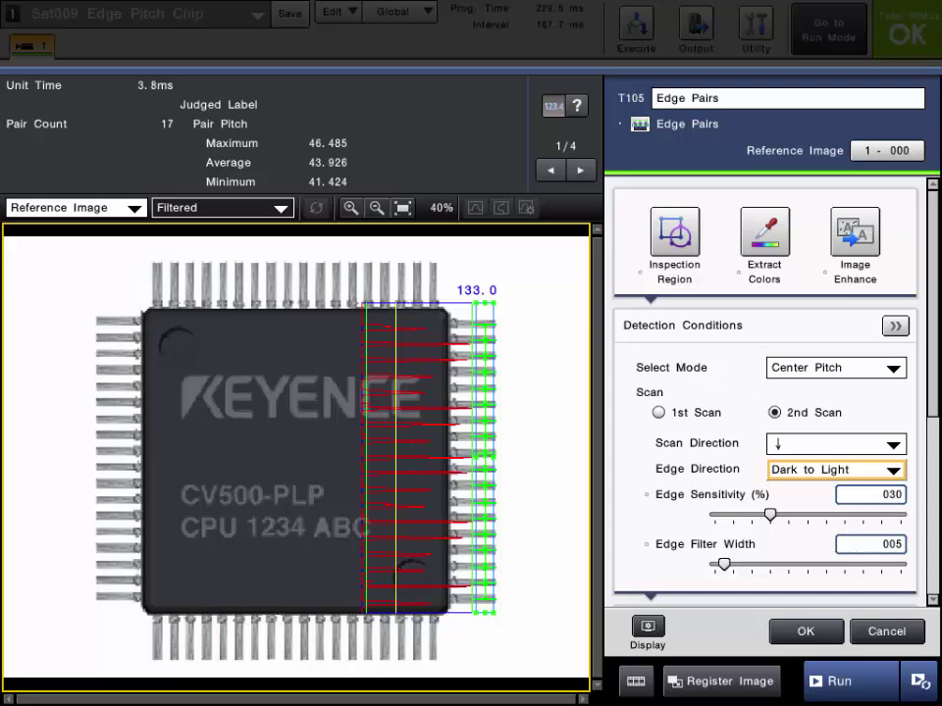
{"action": "left_click", "coordinate": [854, 368]}
{"action": "left_click", "coordinate": [824, 388]}
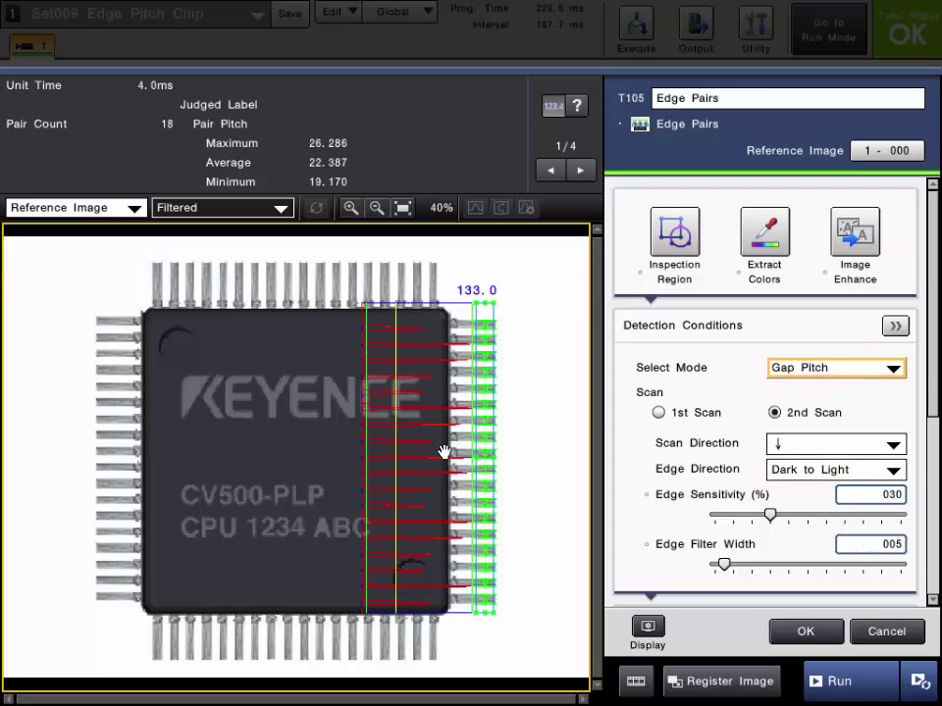